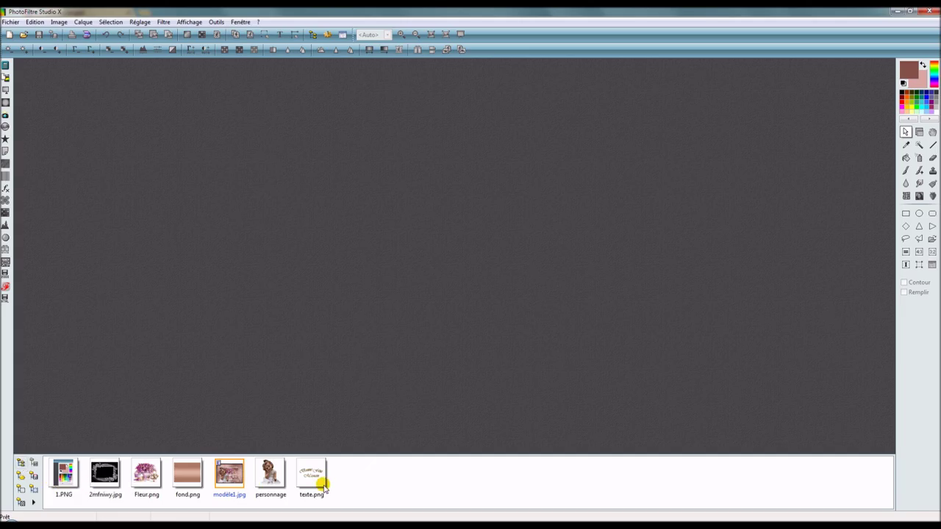
Step: Open 1.PNG to examine the reference foreground and background colours, and close it again
click(61, 478)
drag(62, 479, 307, 303)
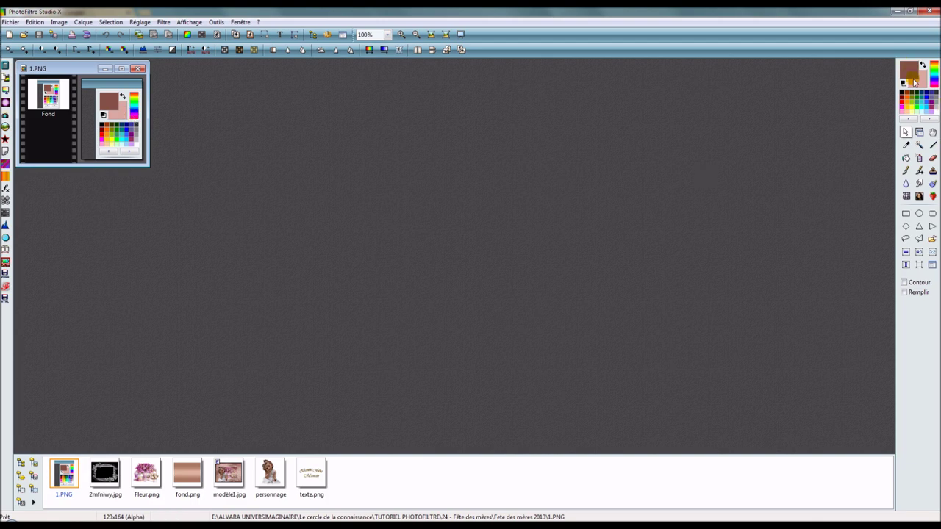
click(139, 68)
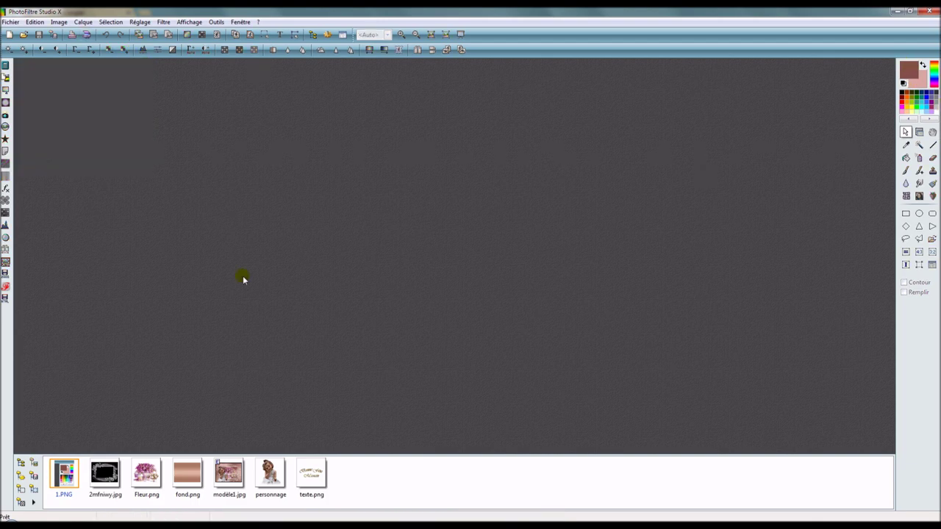
Step: Open fond.png in the workspace and centre its image window
click(186, 488)
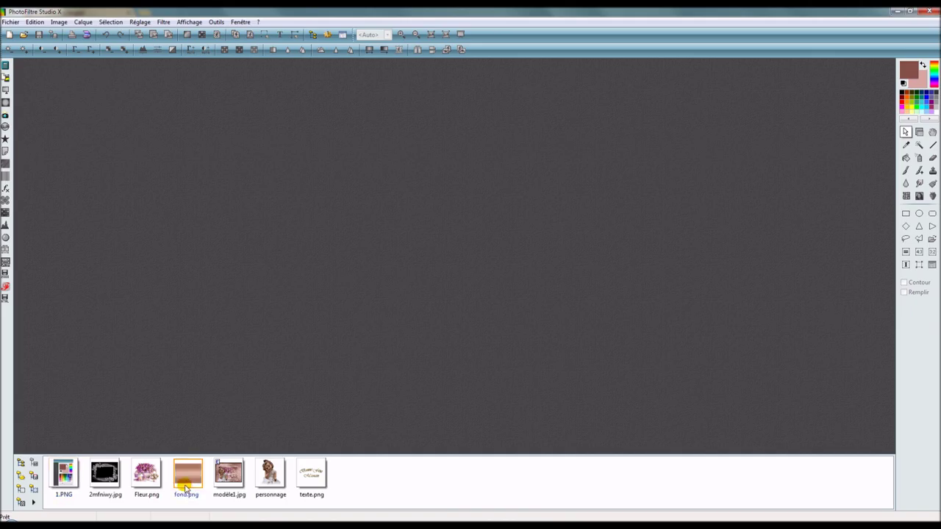
drag(189, 486, 296, 258)
drag(244, 67, 445, 106)
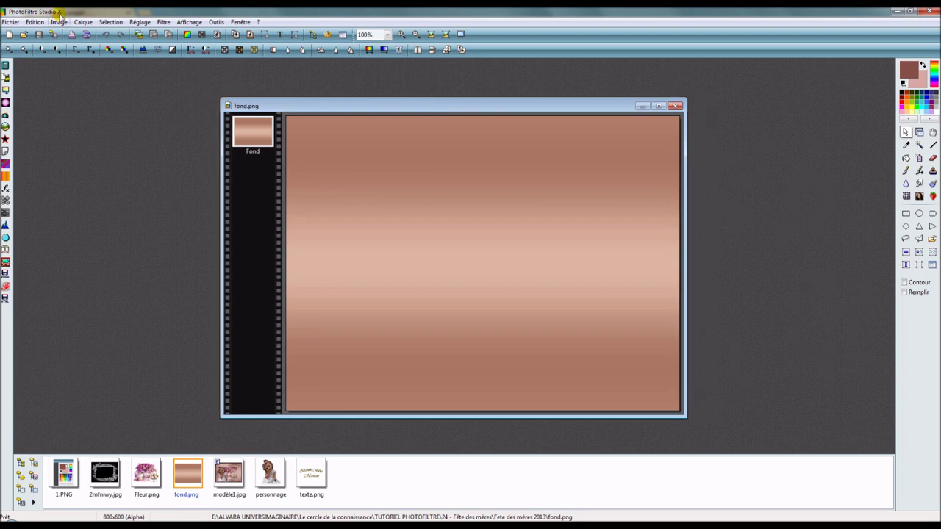
Step: Add a new blank white layer of 800 × 600 pixels above the background with automatic centred position
click(83, 22)
mouse_move(89, 35)
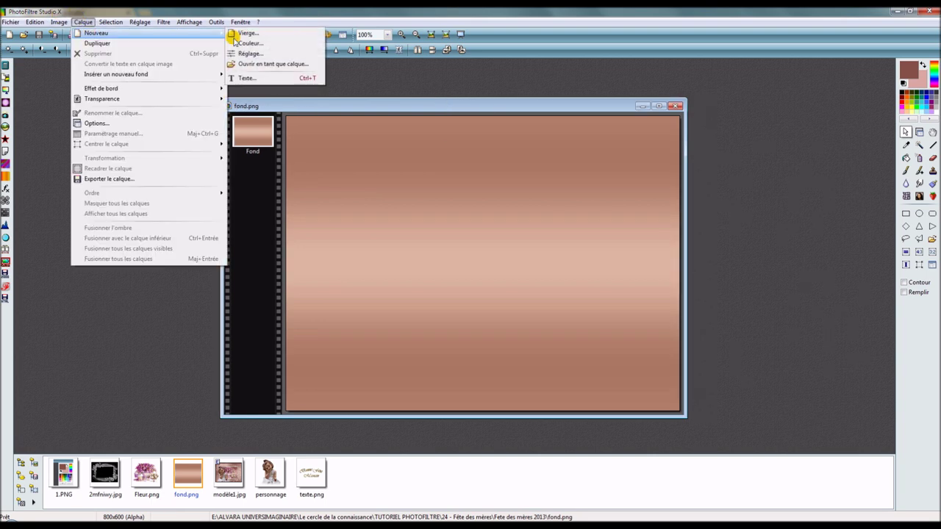
click(245, 34)
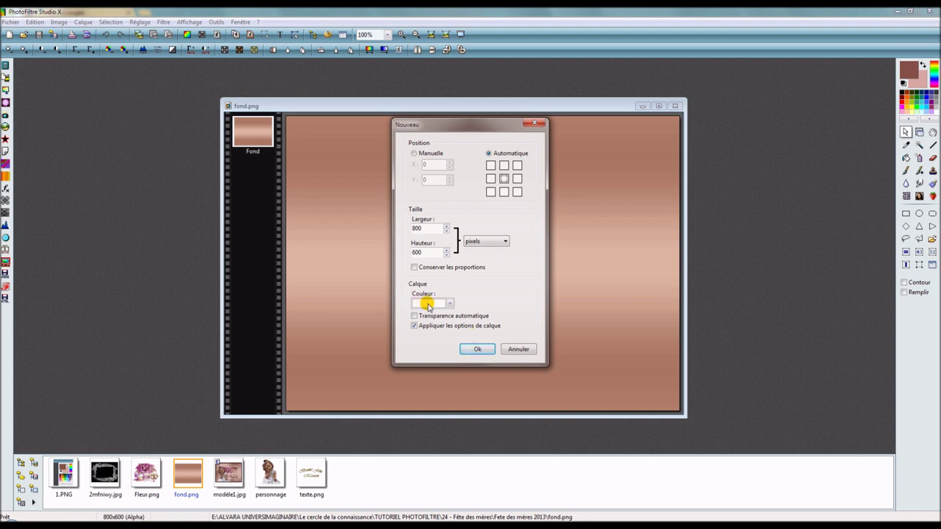
click(477, 350)
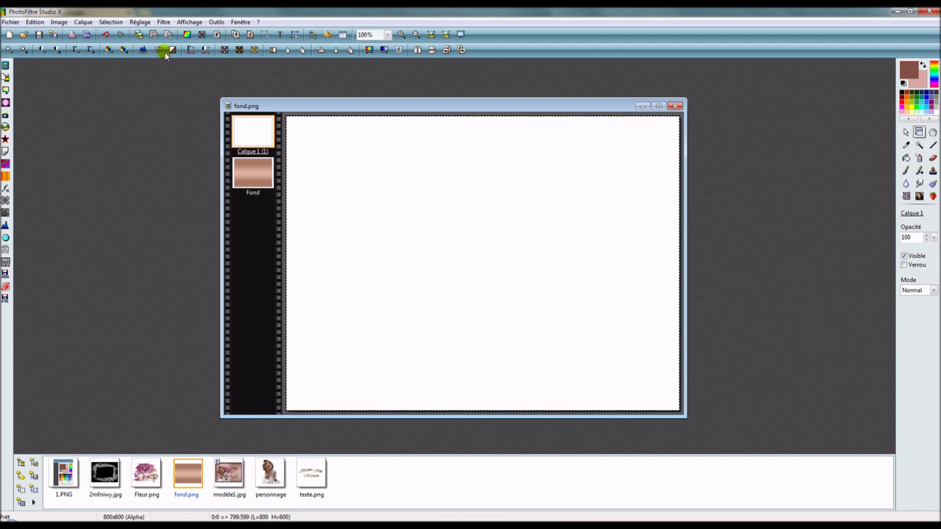
Step: Apply PhotoMasque to the white layer with mask 2mfniwy.jpg, opacity 100, mode Transparence and the mask stretched
click(163, 22)
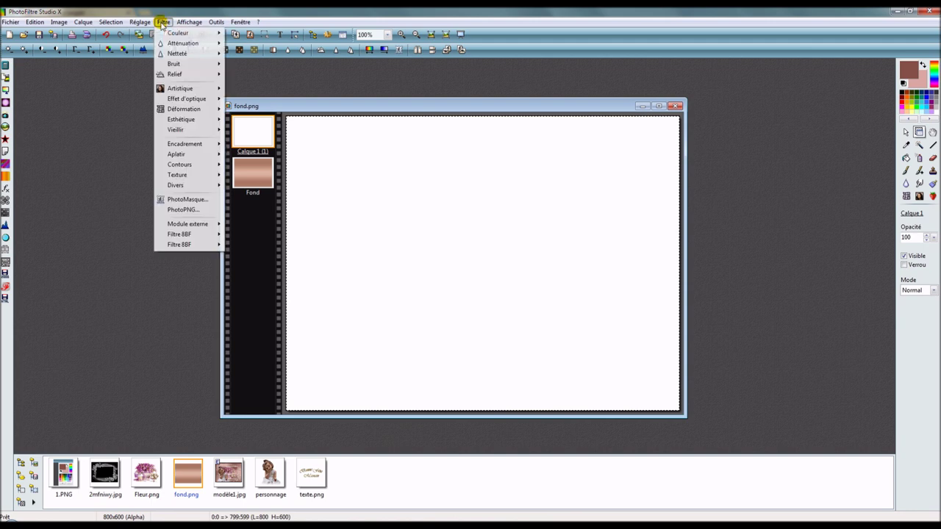
click(188, 200)
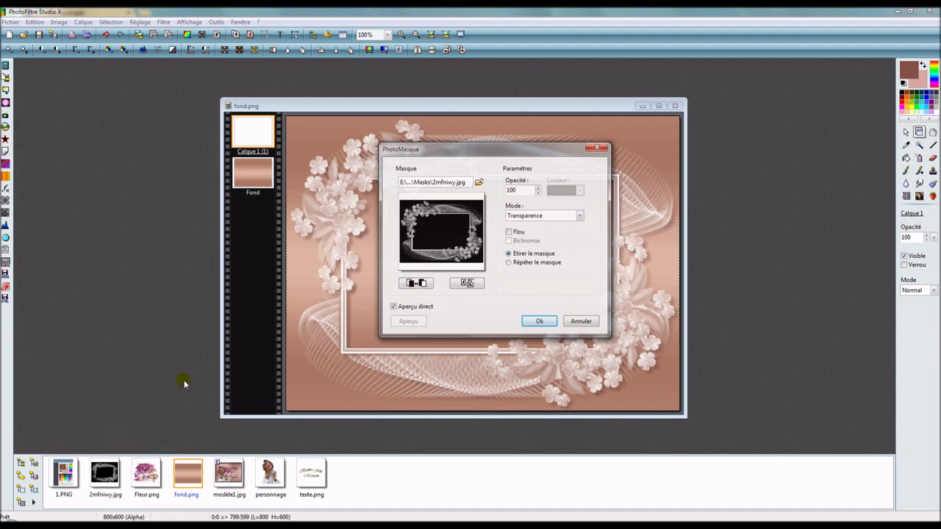
click(479, 181)
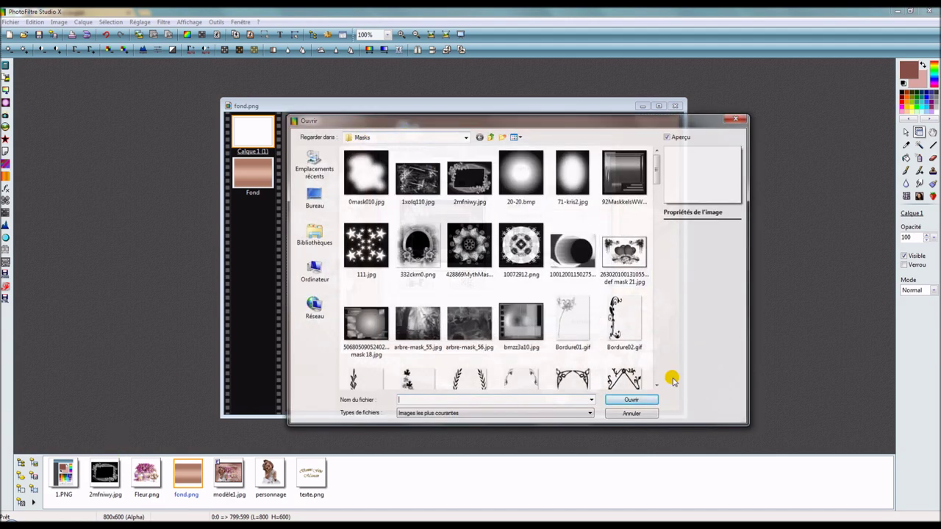
click(650, 413)
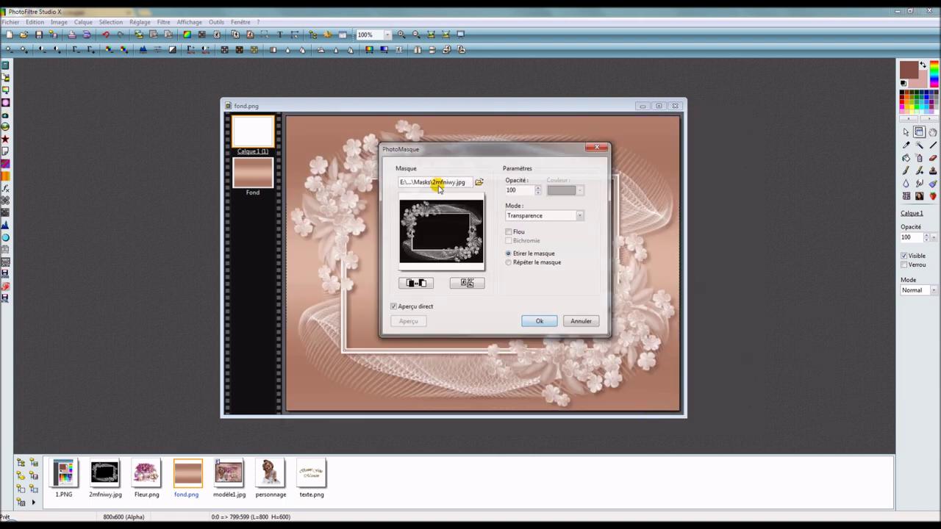
click(394, 307)
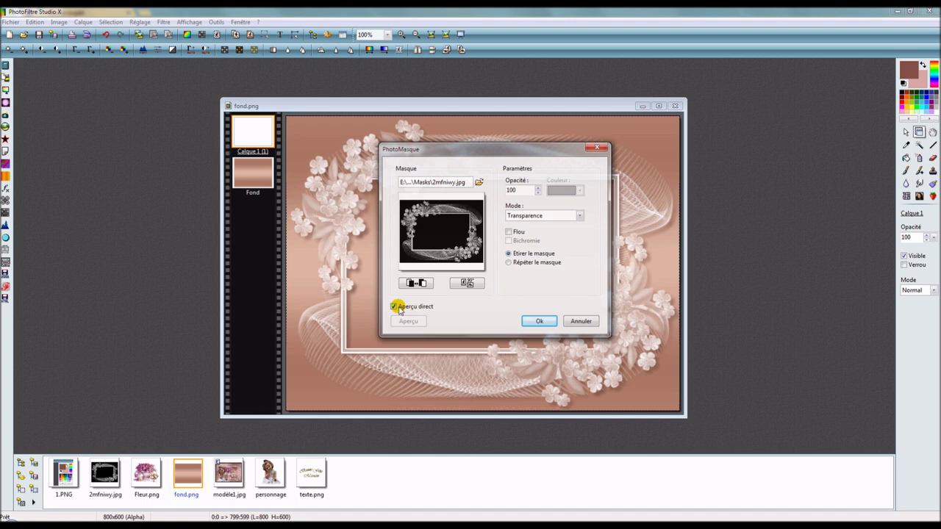
click(523, 193)
click(540, 321)
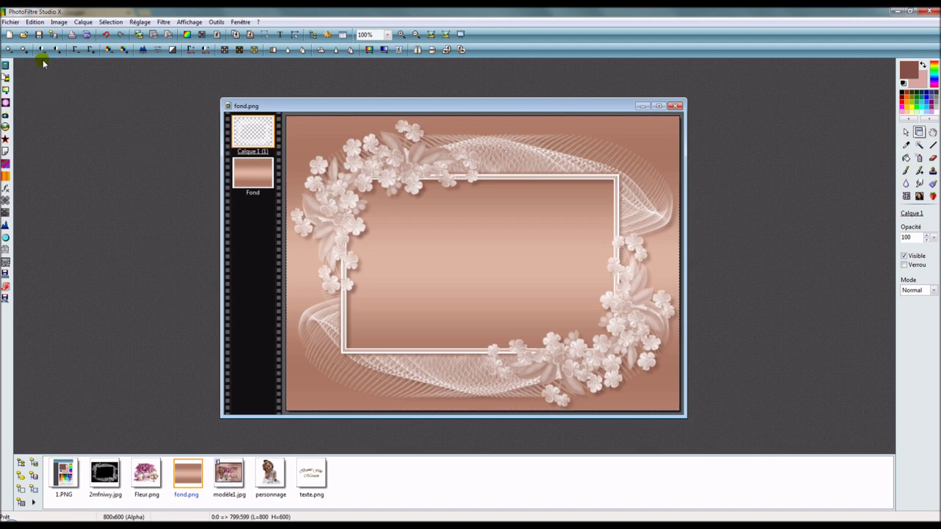
Step: Repeat the PhotoMasque effect once on the masked layer
click(34, 21)
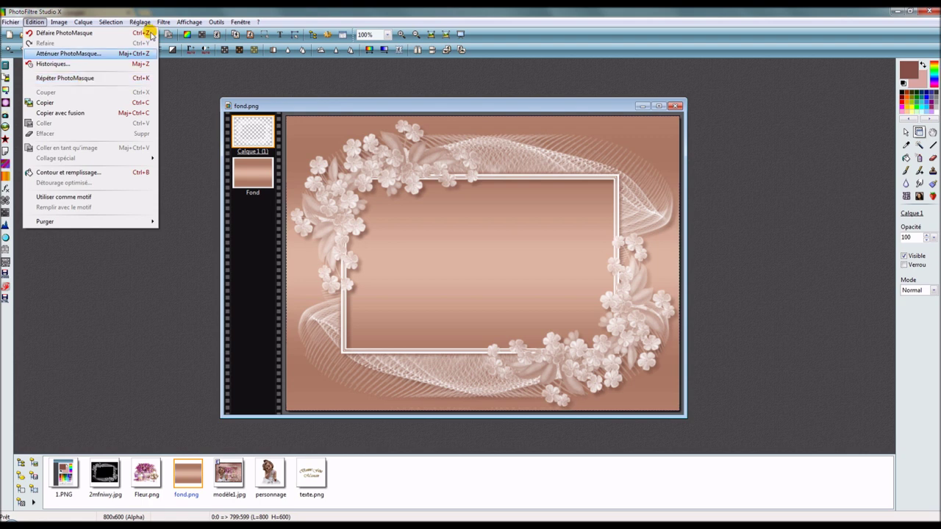
mouse_move(161, 24)
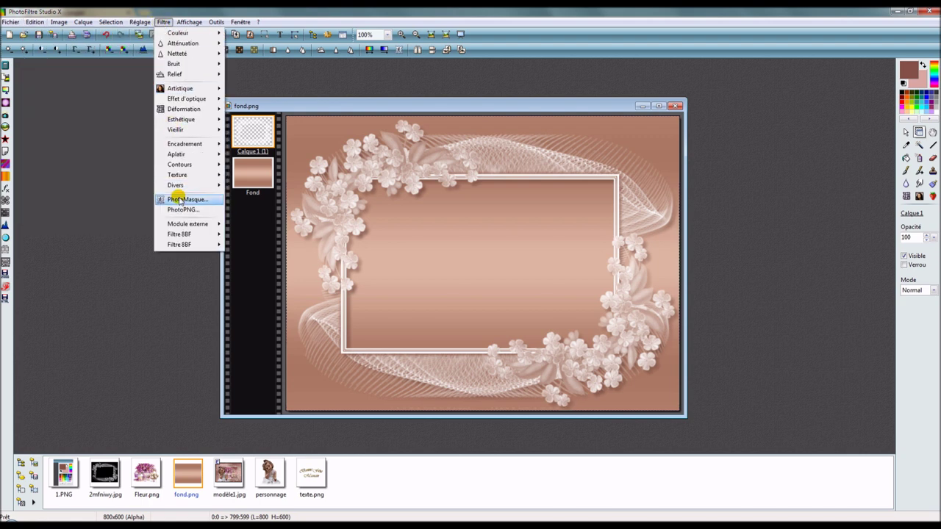
mouse_move(41, 25)
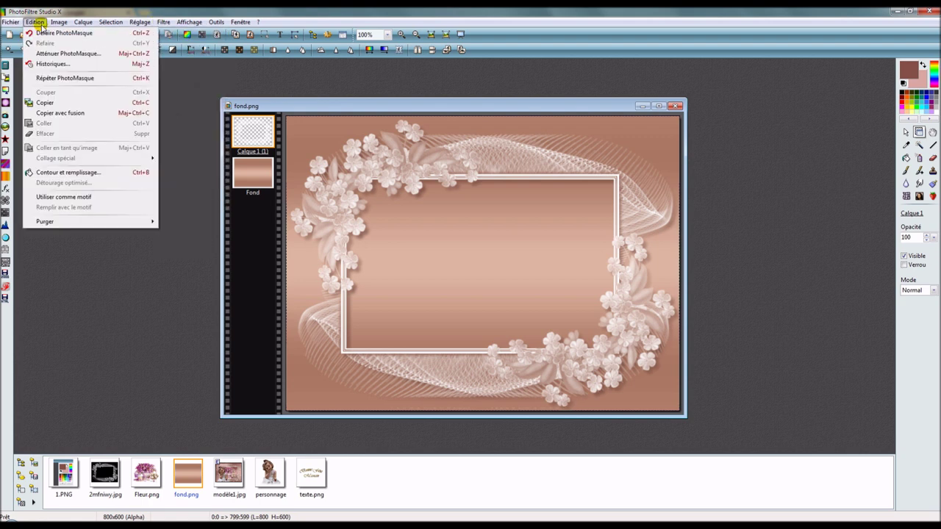
click(67, 80)
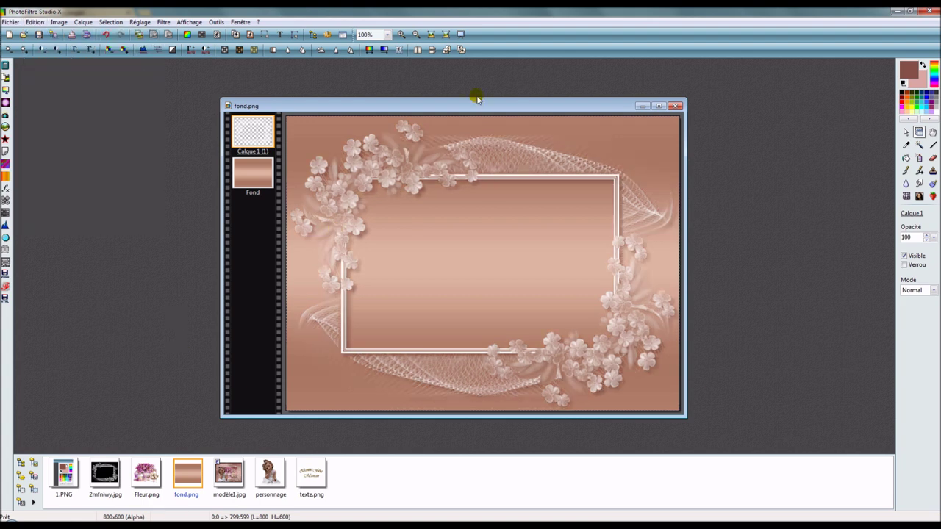
drag(475, 107, 431, 101)
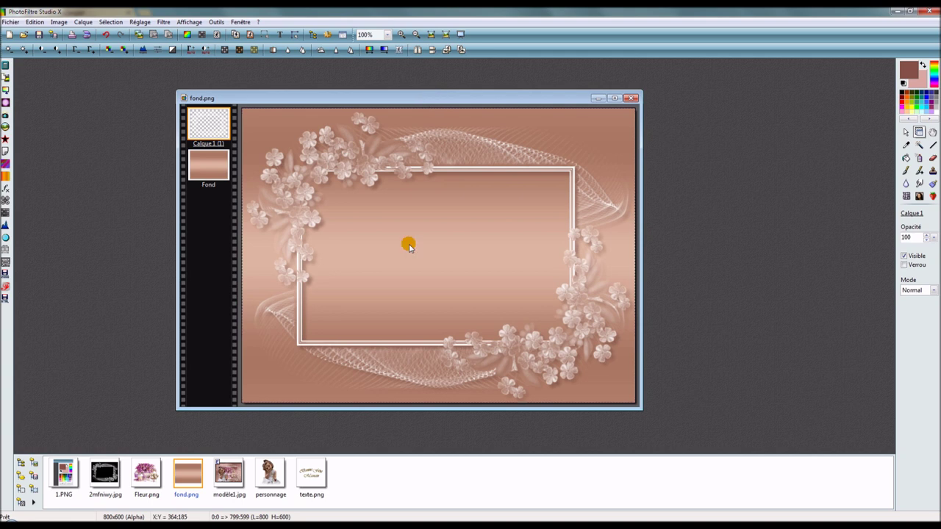
Step: On the Fond layer, draw a rectangular selection of about 565 × 368 pixels fitted to the white frame of the mask
click(208, 180)
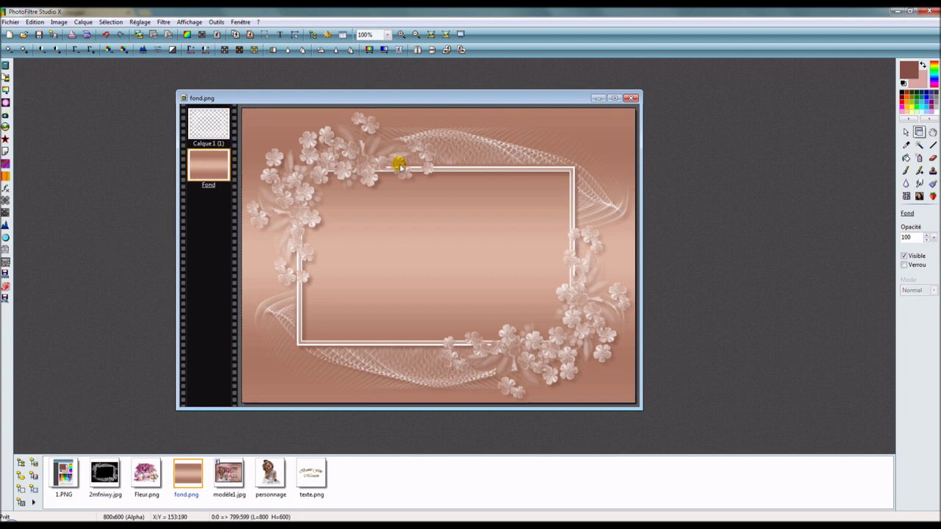
click(906, 131)
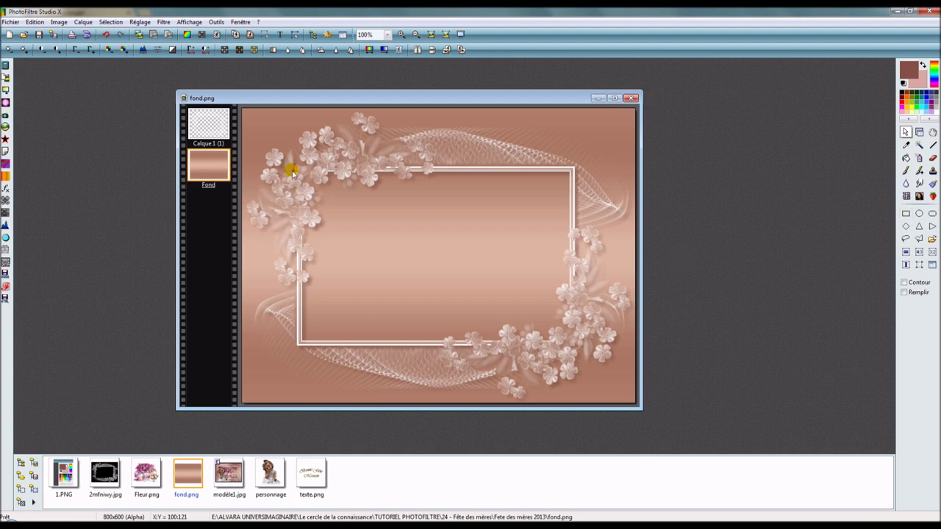
drag(295, 170, 576, 352)
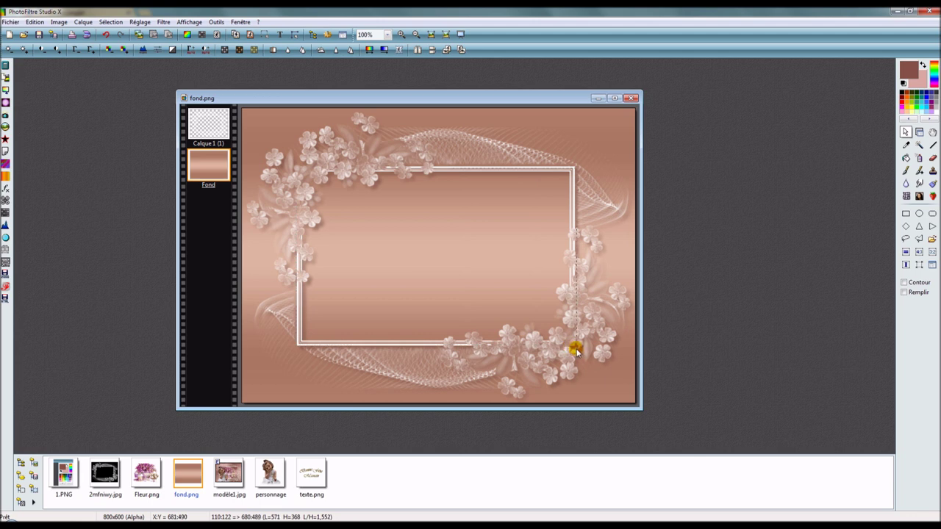
drag(575, 352, 575, 352)
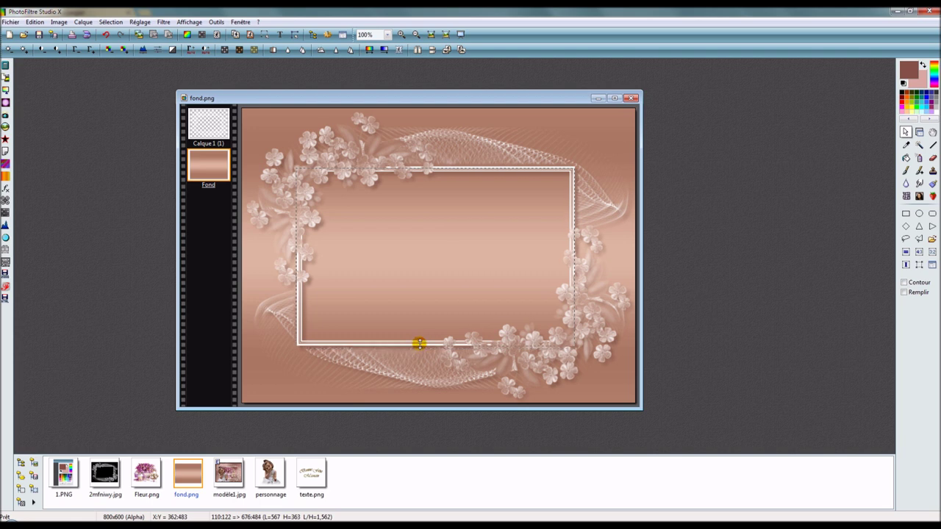
drag(418, 347, 419, 344)
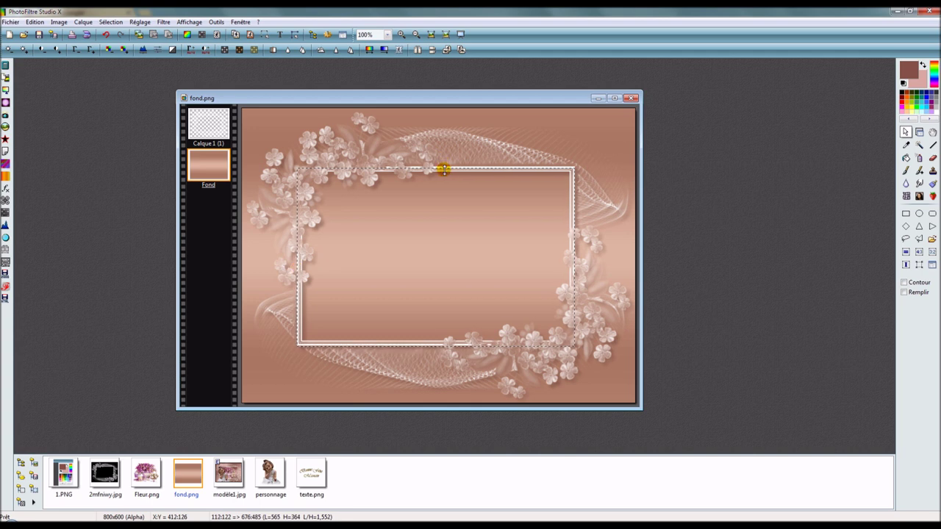
drag(444, 168, 444, 169)
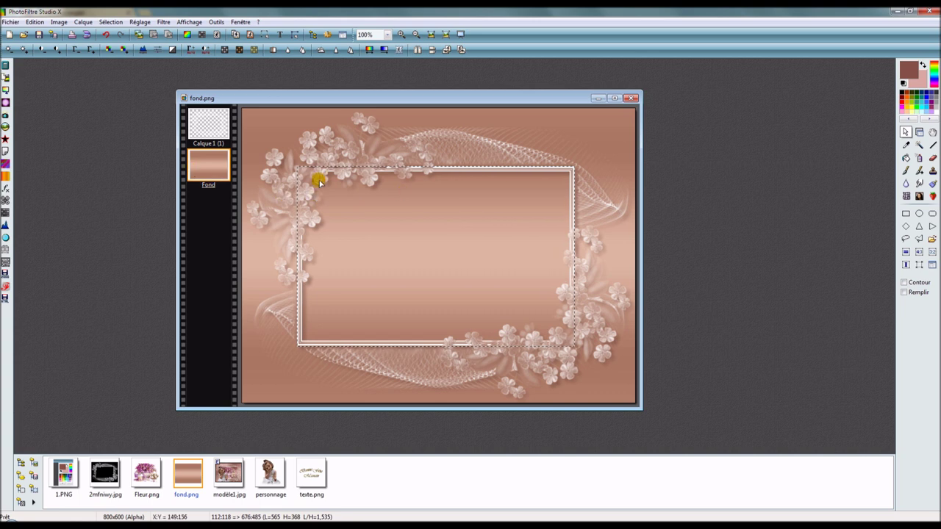
Step: Fill the selection with the Mehdi Wavy Lab 1.1 filter, style Radial, frequency 2, deviation 0, offset 0, mode Normal
click(162, 23)
mouse_move(181, 233)
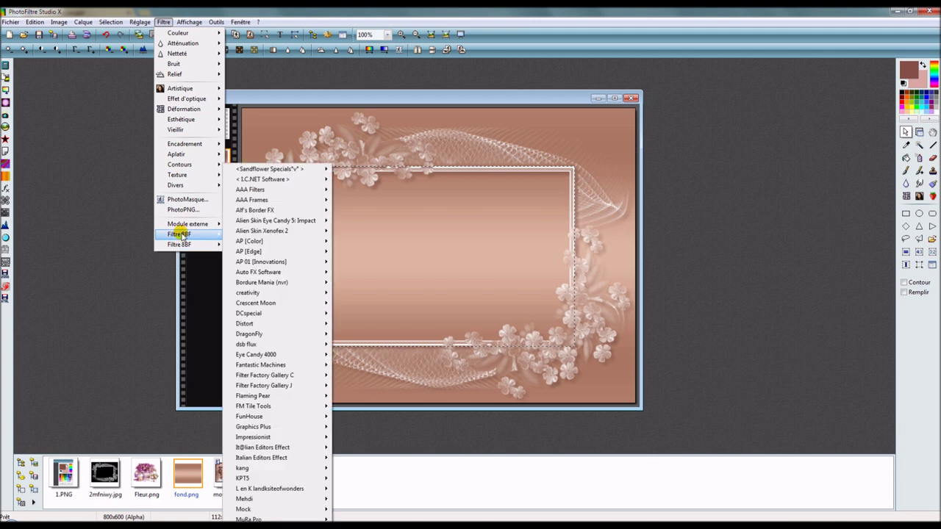
mouse_move(245, 499)
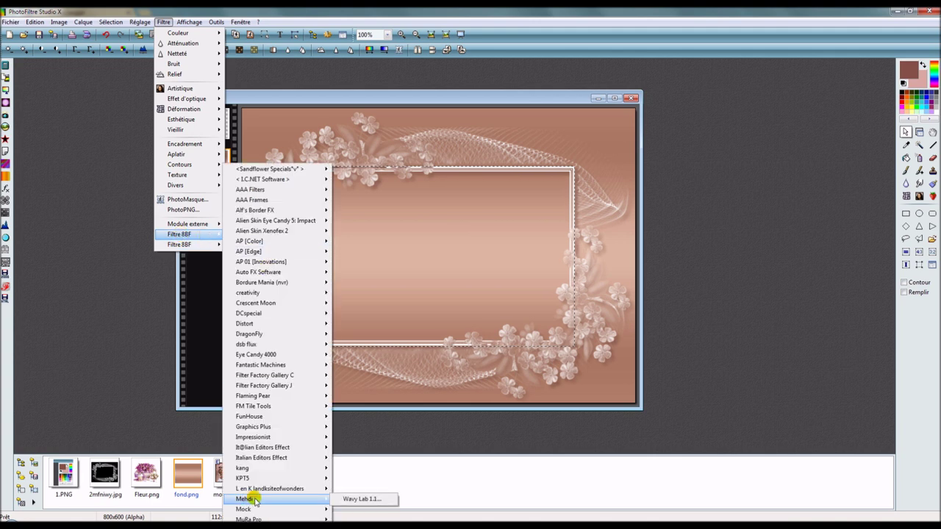
click(364, 499)
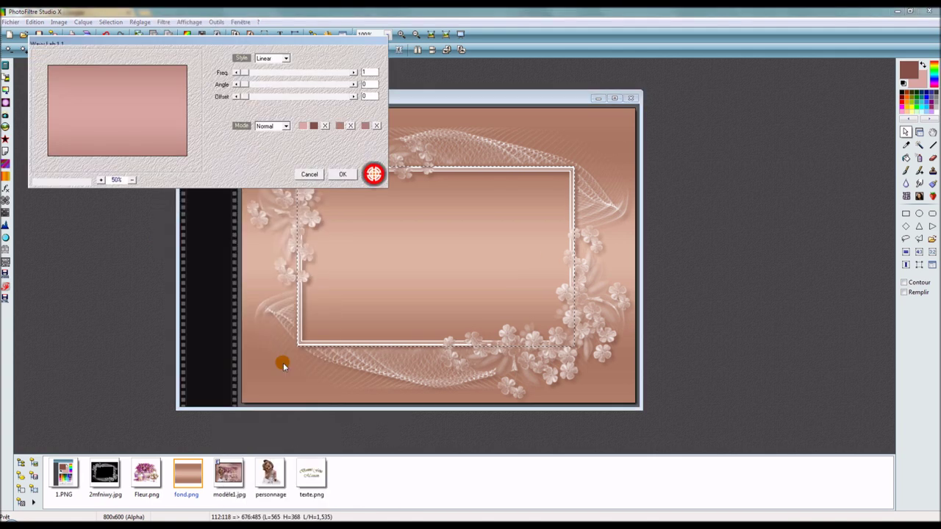
click(285, 59)
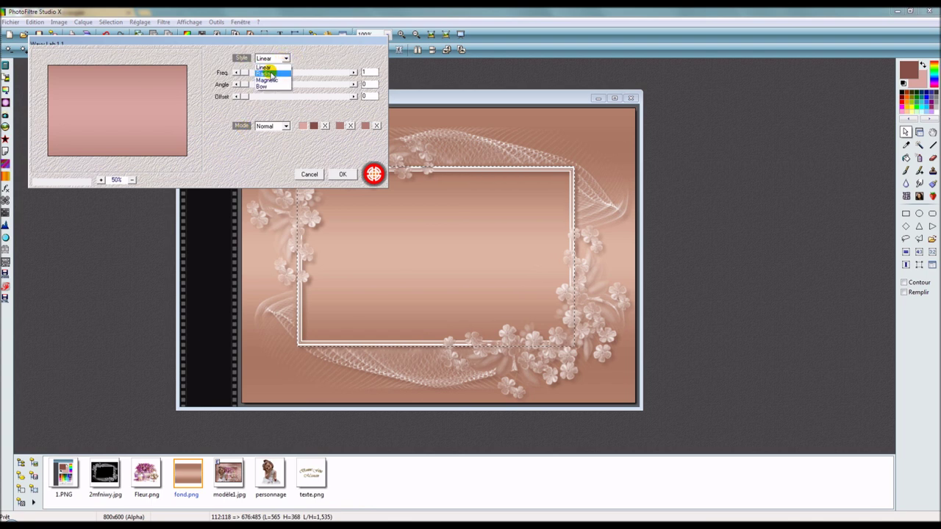
click(271, 74)
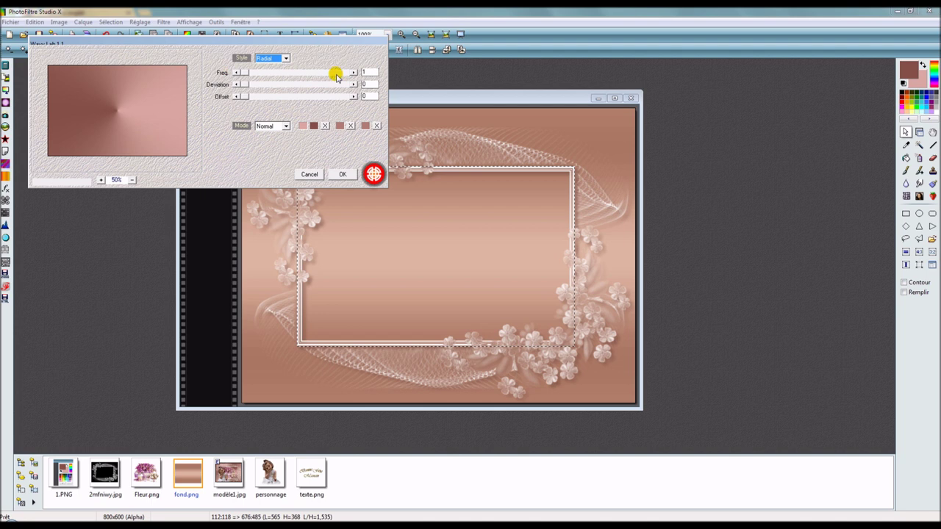
click(353, 72)
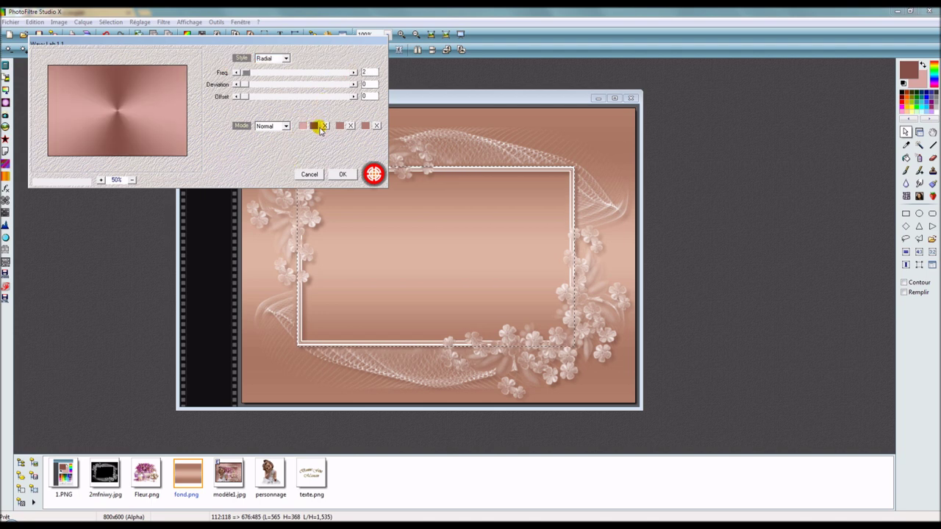
click(342, 174)
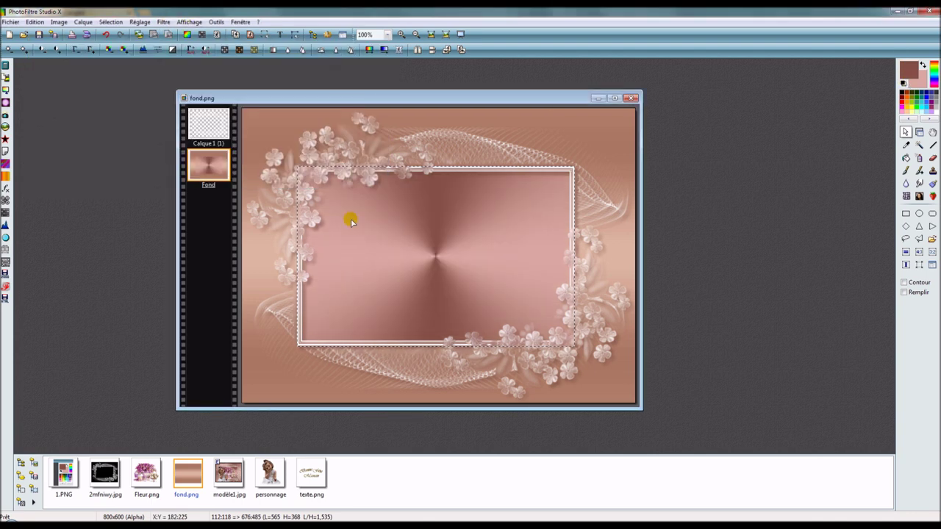
Step: Apply the Filters Unlimited 2.0 Paper Textures filter Fibrous Paper, Fine to the selection with intensity 128 and lightness 128
click(163, 22)
mouse_move(183, 234)
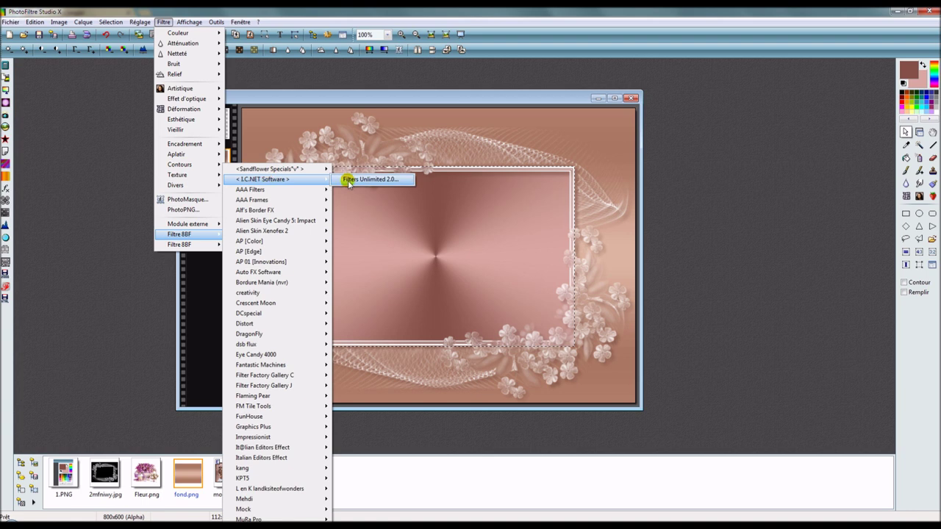
click(349, 180)
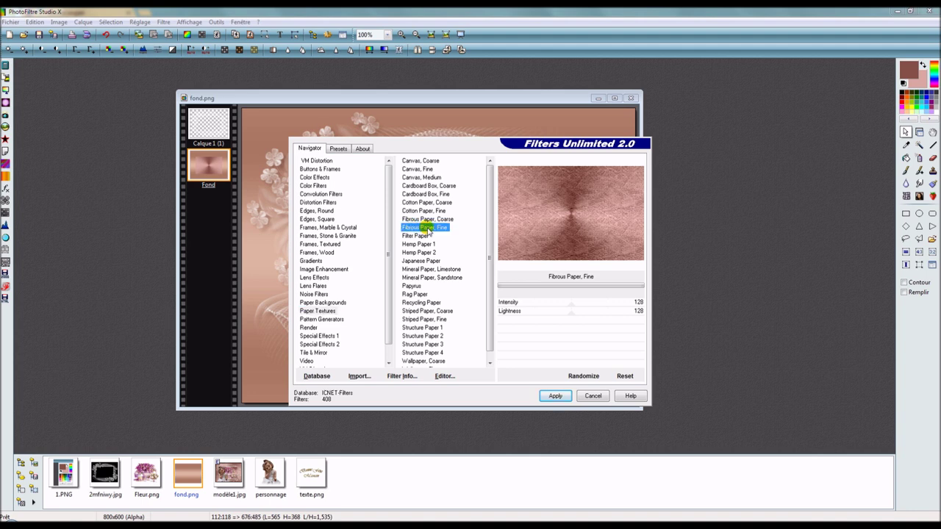
click(553, 396)
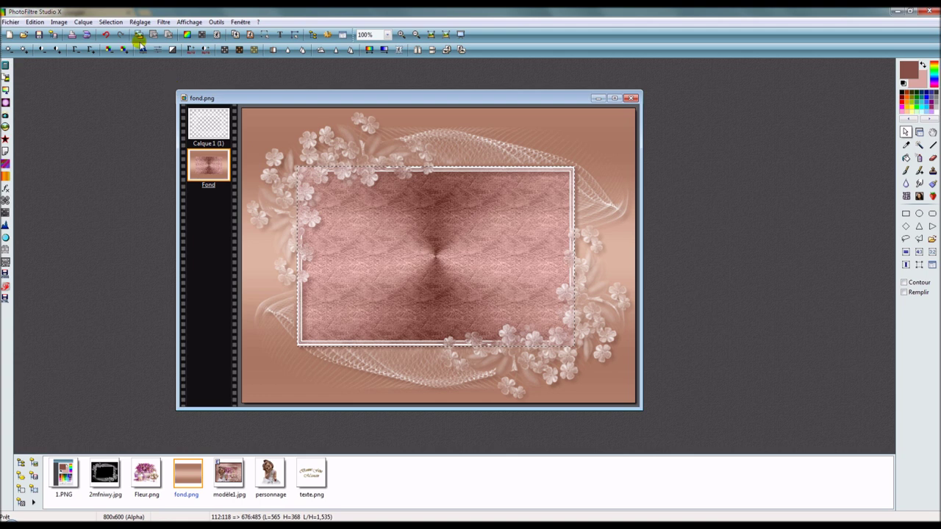
Step: Invert the selection and fill the area outside the frame with Mehdi Wavy Lab 1.1, style Radial, frequency 3, deviation 0, offset 0, mode Normal
click(112, 23)
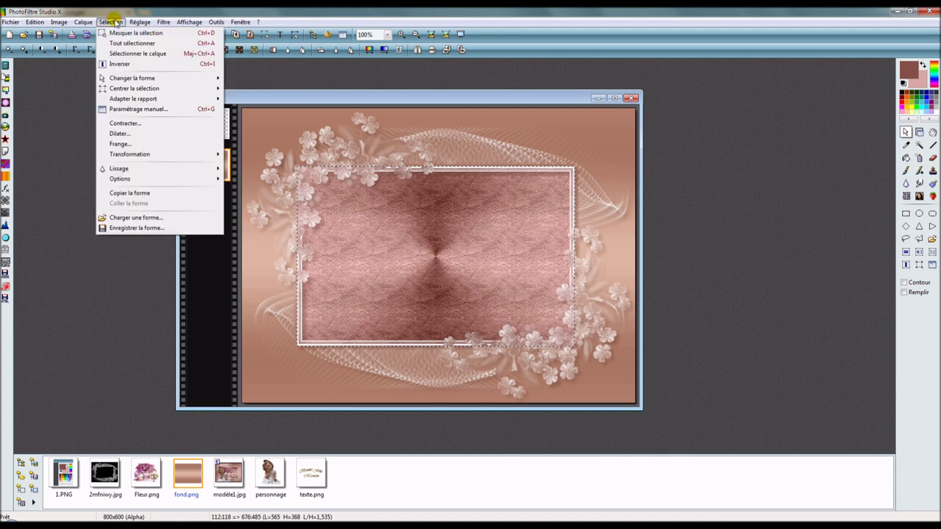
click(121, 64)
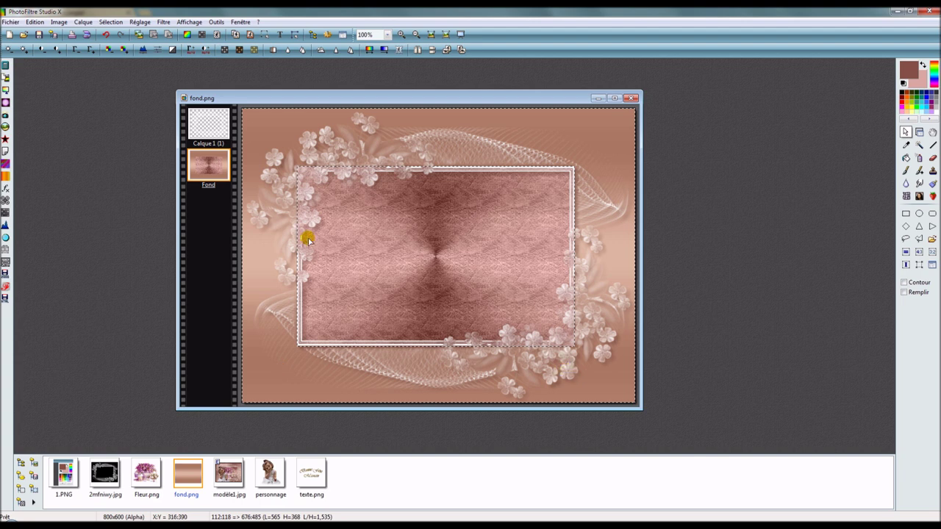
click(162, 22)
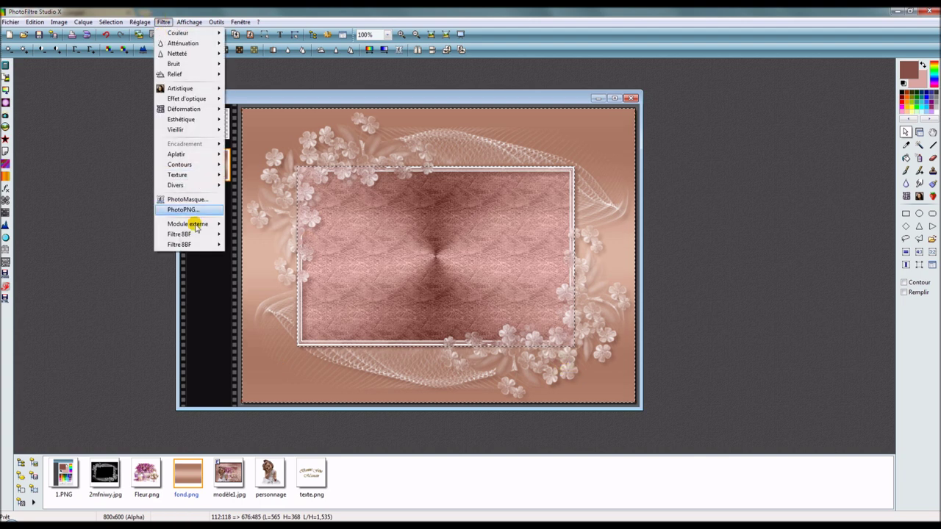
mouse_move(194, 234)
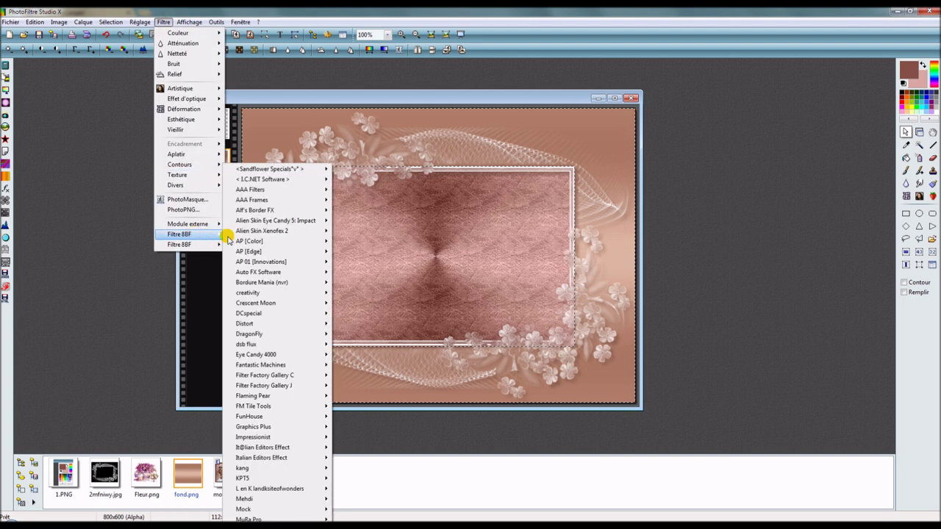
mouse_move(277, 502)
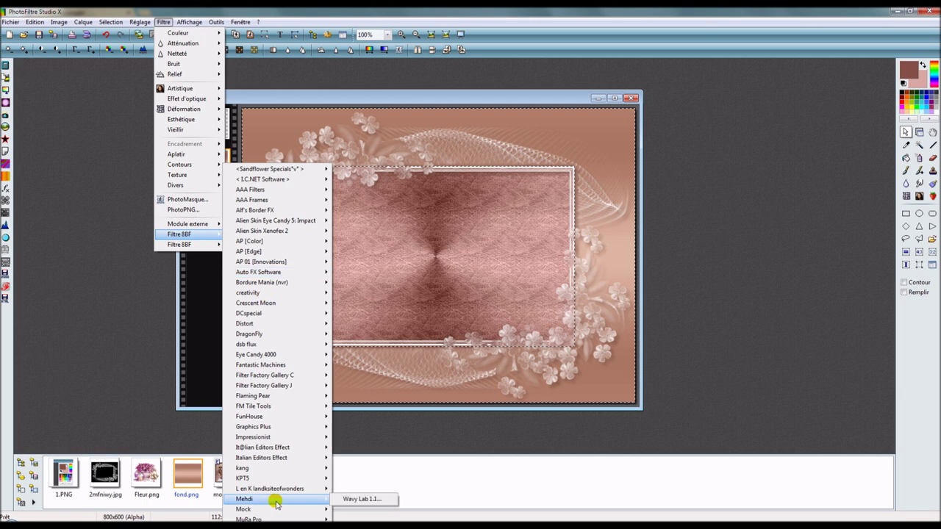
click(372, 500)
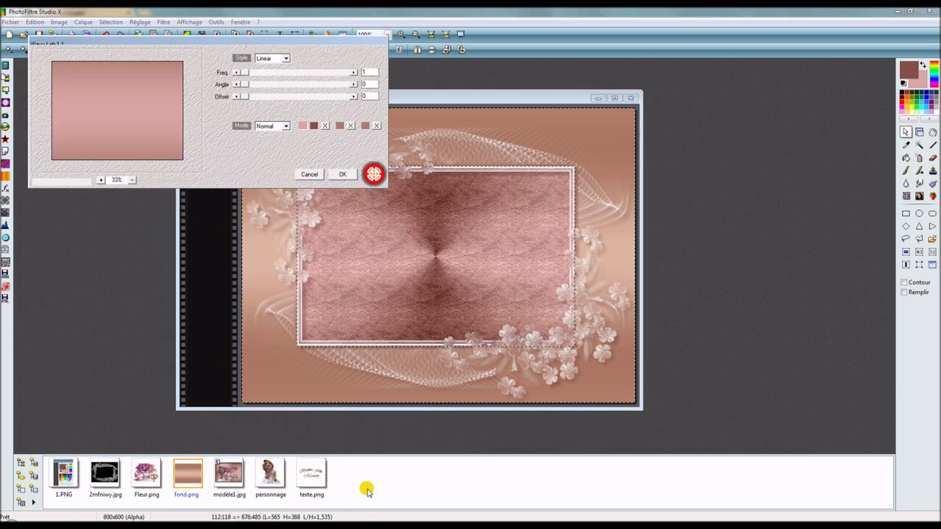
click(286, 61)
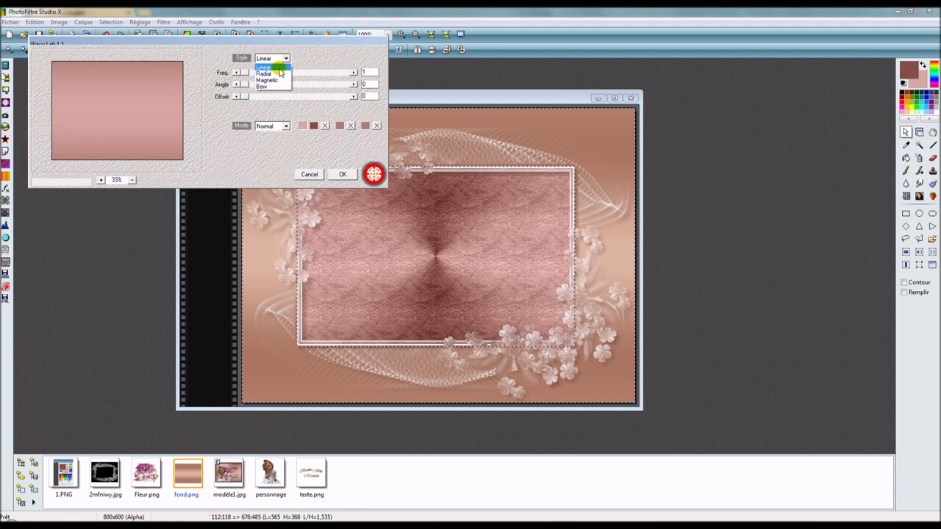
click(279, 73)
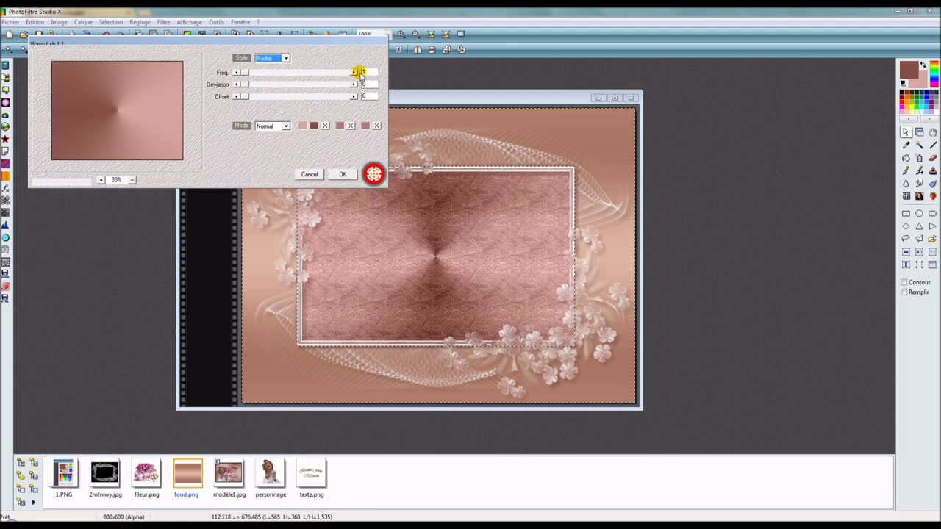
click(353, 72)
click(354, 73)
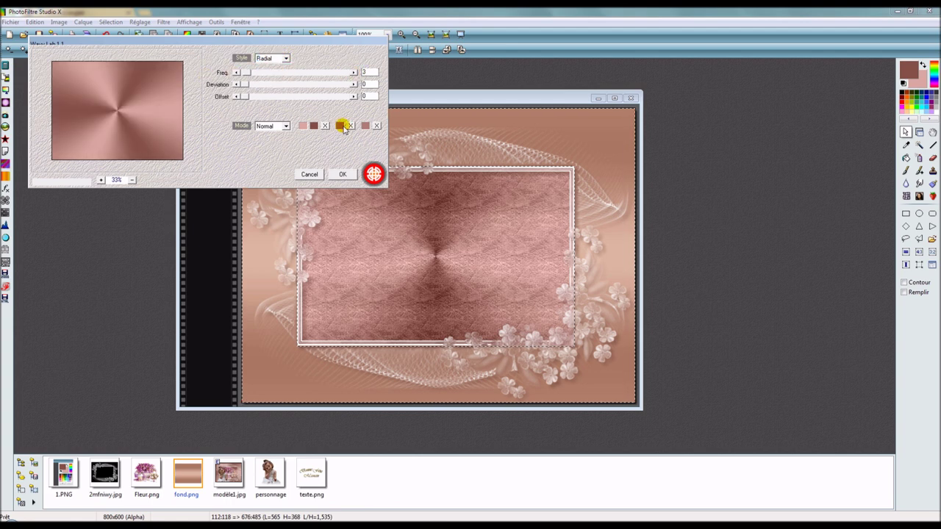
click(343, 174)
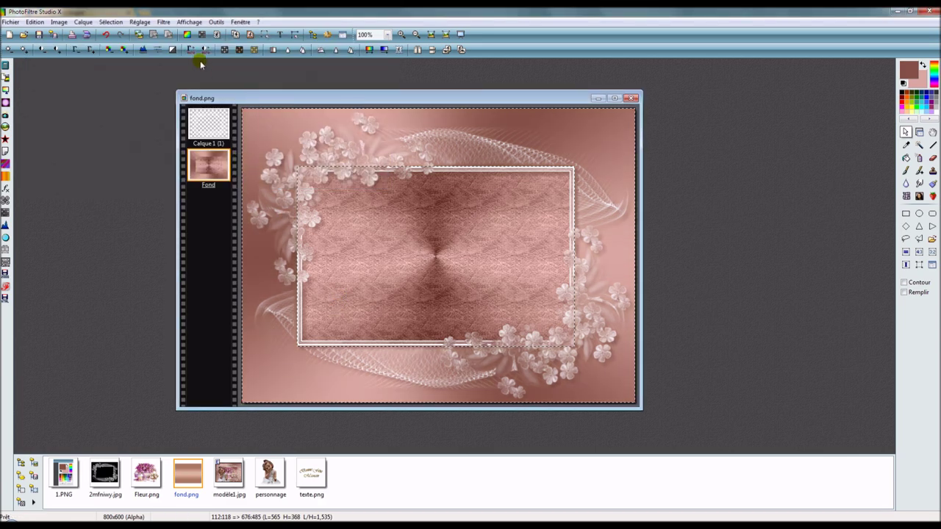
Step: Apply the Maillage fin texture to the area outside the frame and hide the selection
click(163, 22)
mouse_move(183, 175)
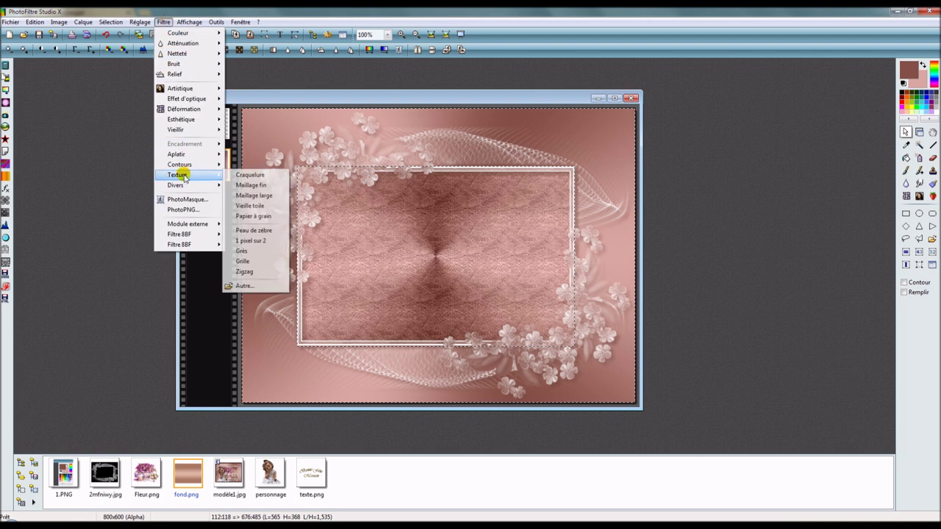
click(250, 185)
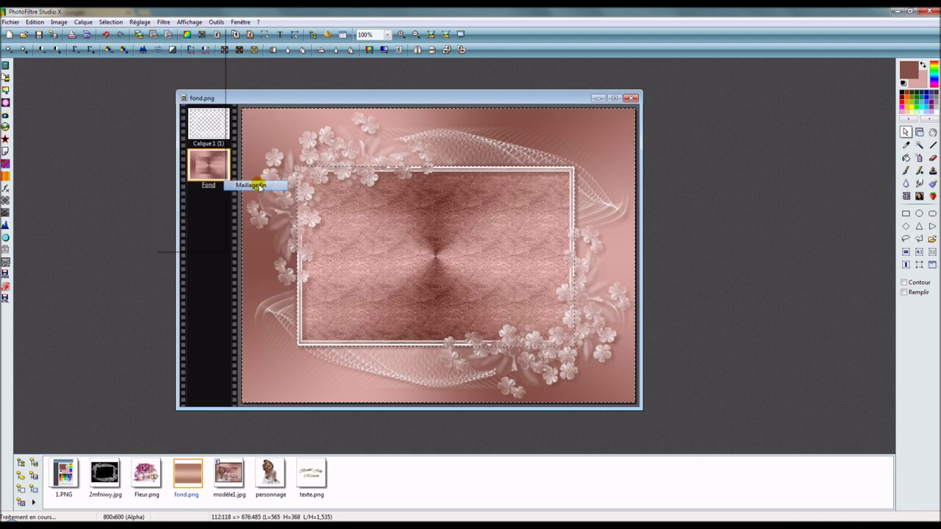
click(111, 22)
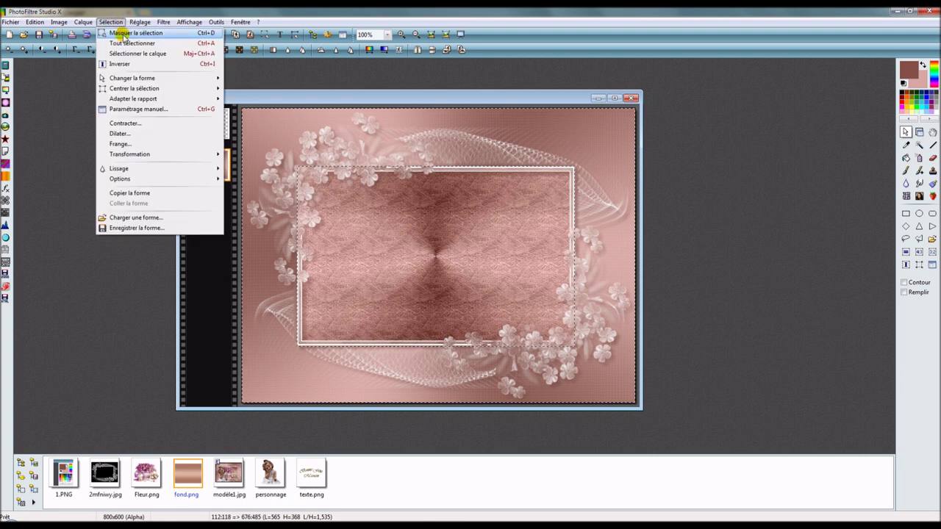
click(123, 34)
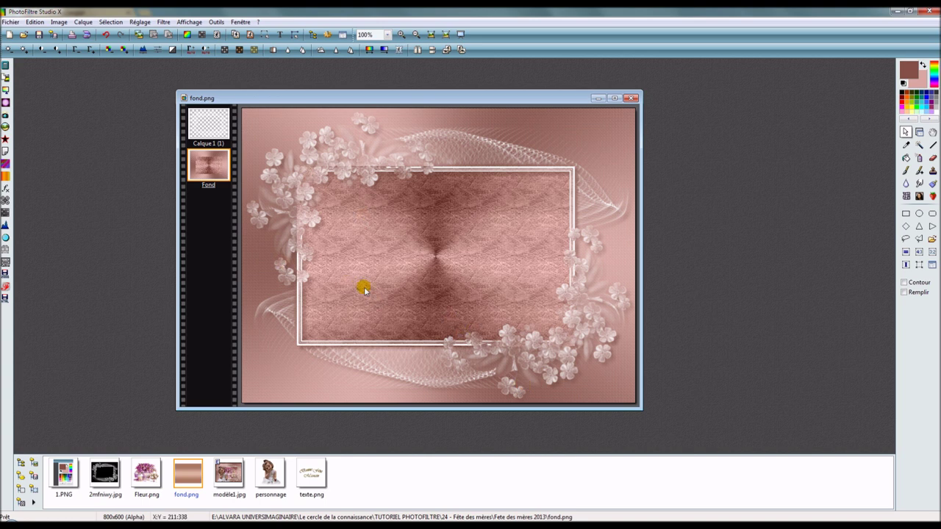
Step: Add Fleur.png as a new layer above Calque 1
click(205, 123)
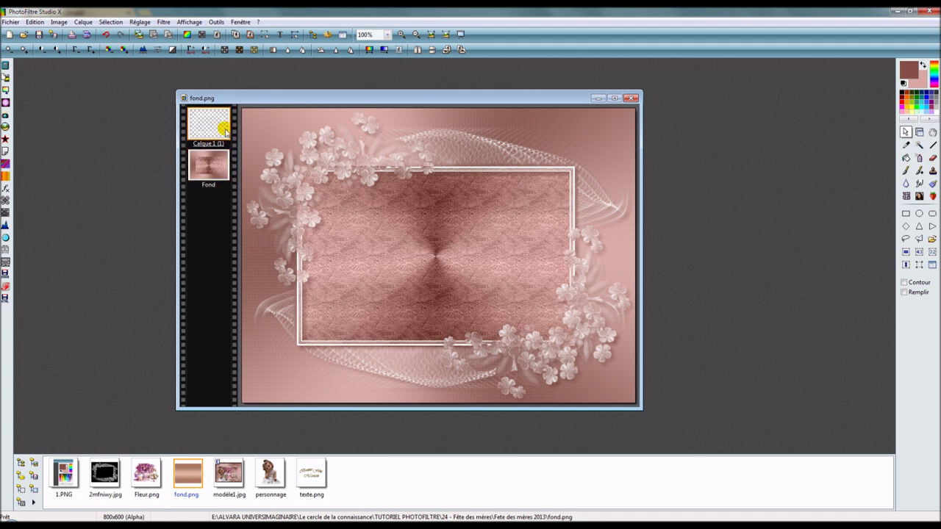
click(144, 482)
drag(145, 478, 426, 262)
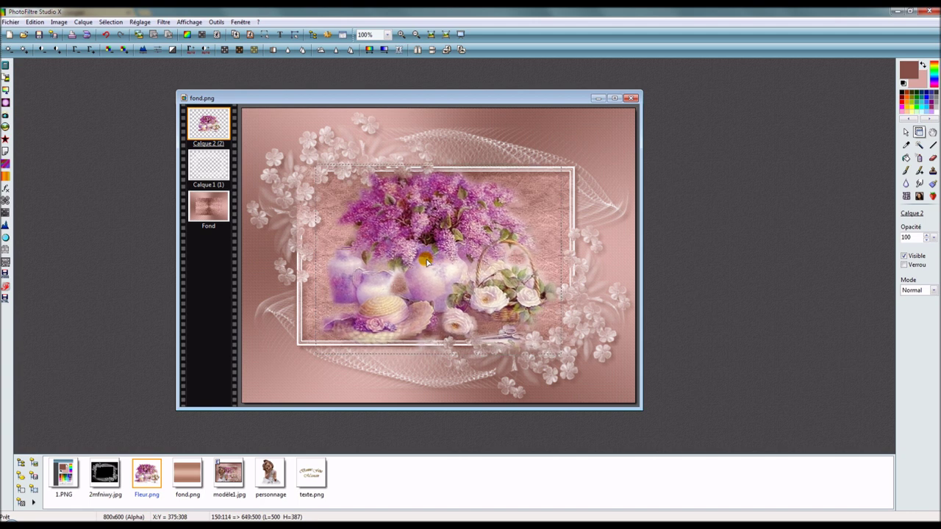
Step: Nudge the flower layer to position 151:126 inside the frame and set its opacity to 80%
key(Right)
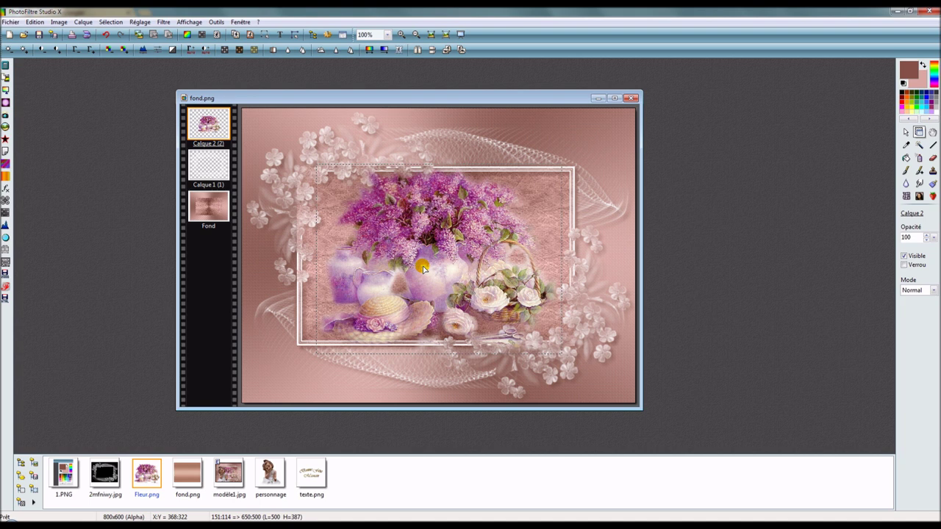
key(Up)
key(Up)
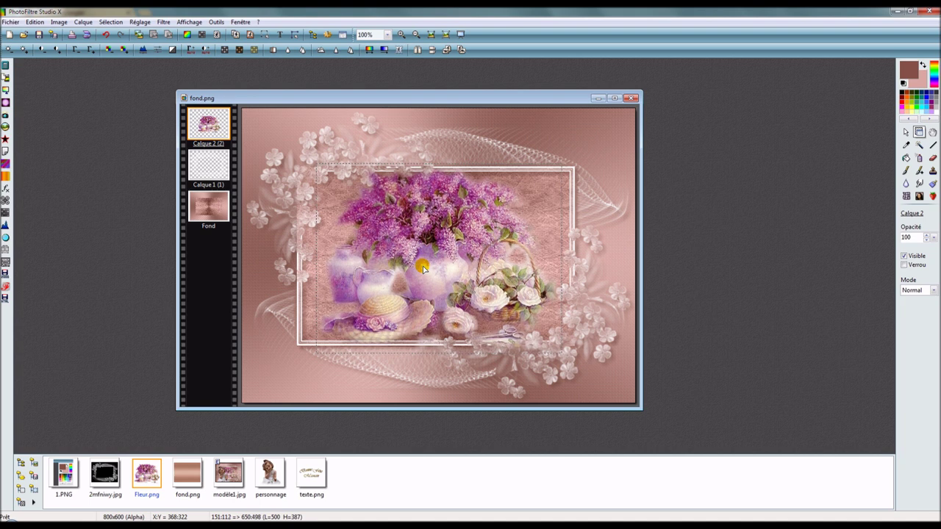
key(Down)
key(Down)
key(Down)
key(Down)
key(Down)
key(Down)
key(Down)
key(Down)
key(Down)
key(Down)
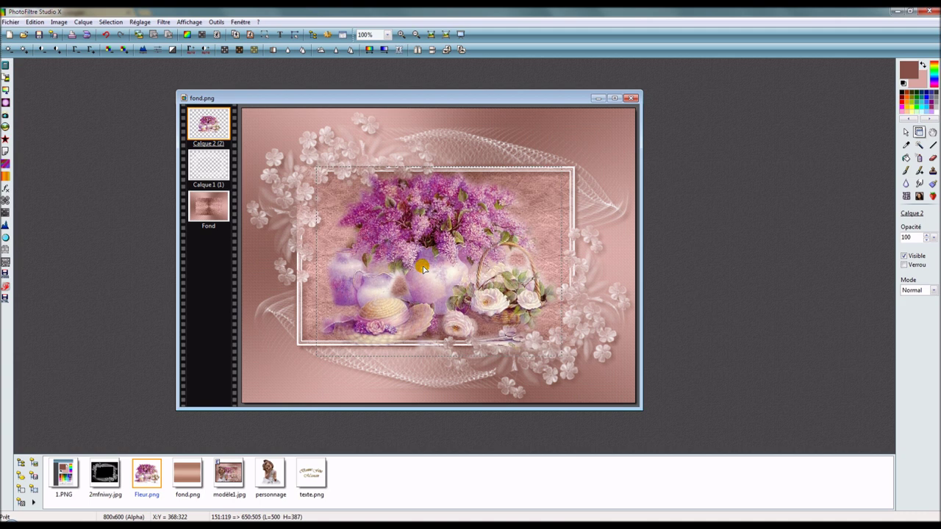
key(Down)
key(Down)
key(Down)
key(Down)
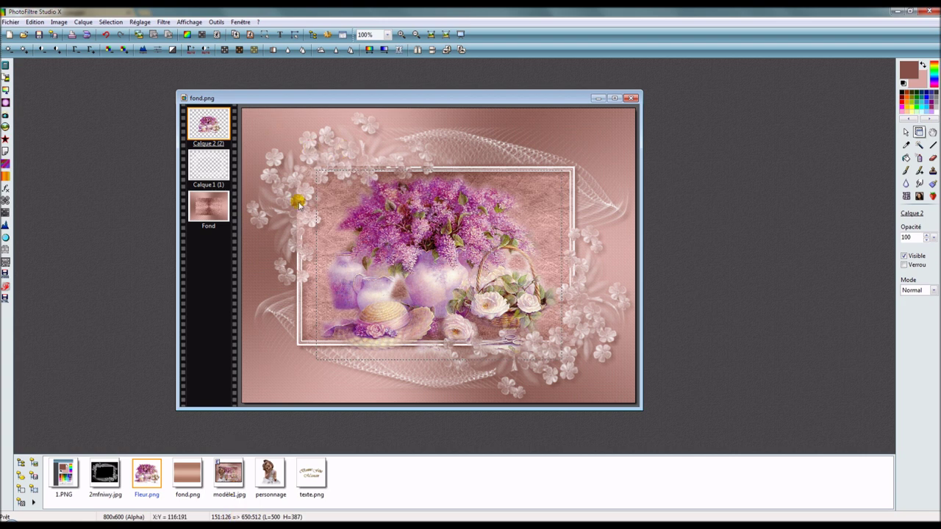
click(934, 238)
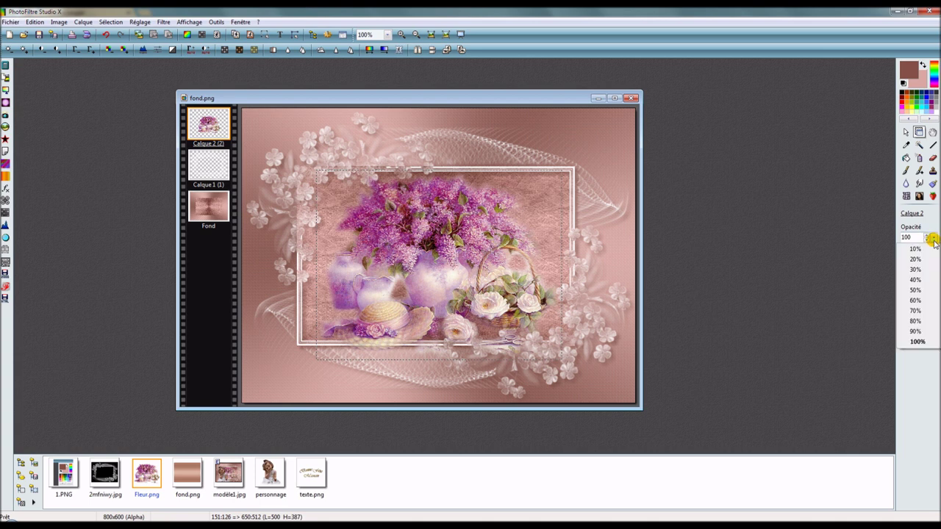
click(915, 321)
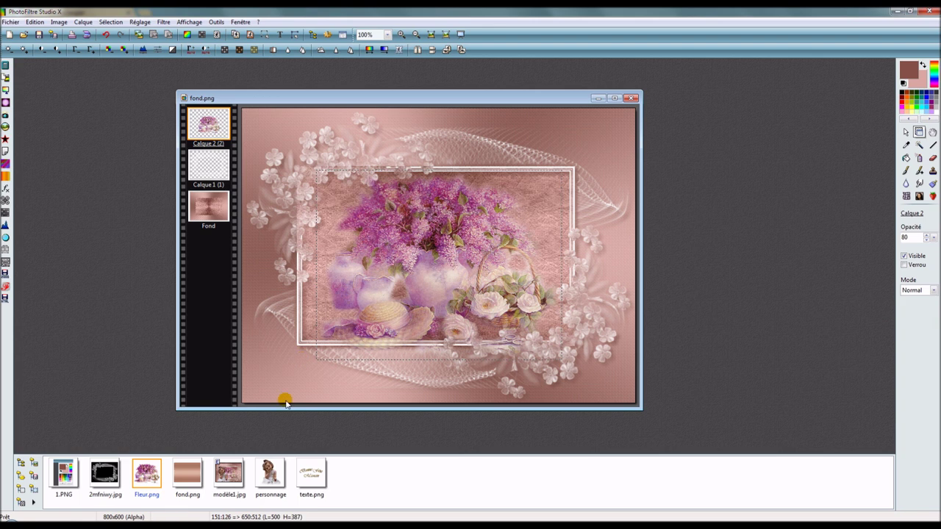
Step: Add the personnage image as a new layer and move it to the card's left side, at about -6:89
click(278, 488)
mouse_move(275, 482)
mouse_down()
mouse_move(179, 301)
mouse_move(333, 294)
mouse_move(331, 343)
mouse_up()
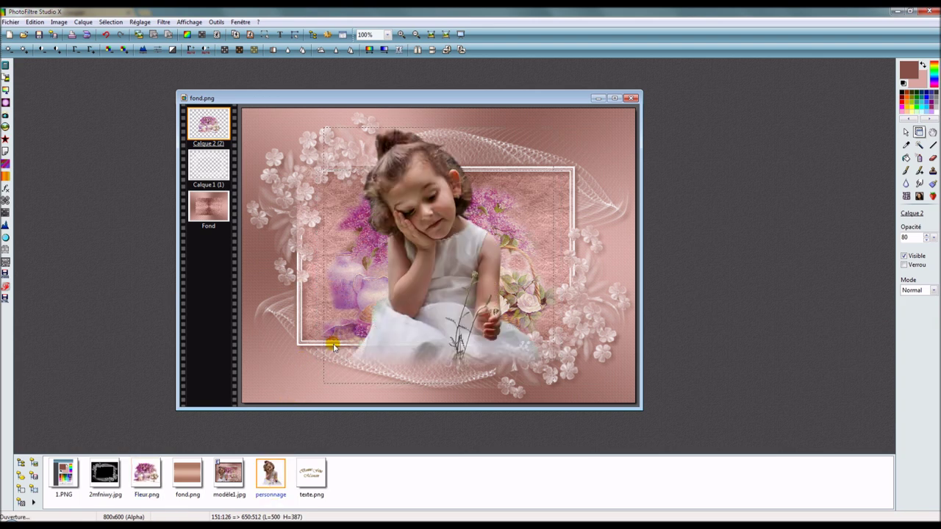
mouse_move(412, 272)
mouse_down()
mouse_move(338, 287)
mouse_move(355, 281)
mouse_up()
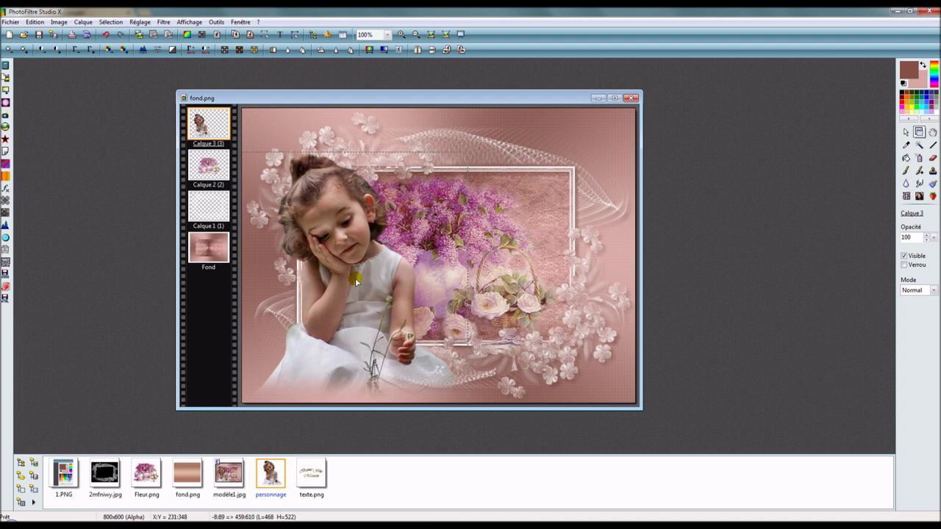
drag(356, 281, 356, 281)
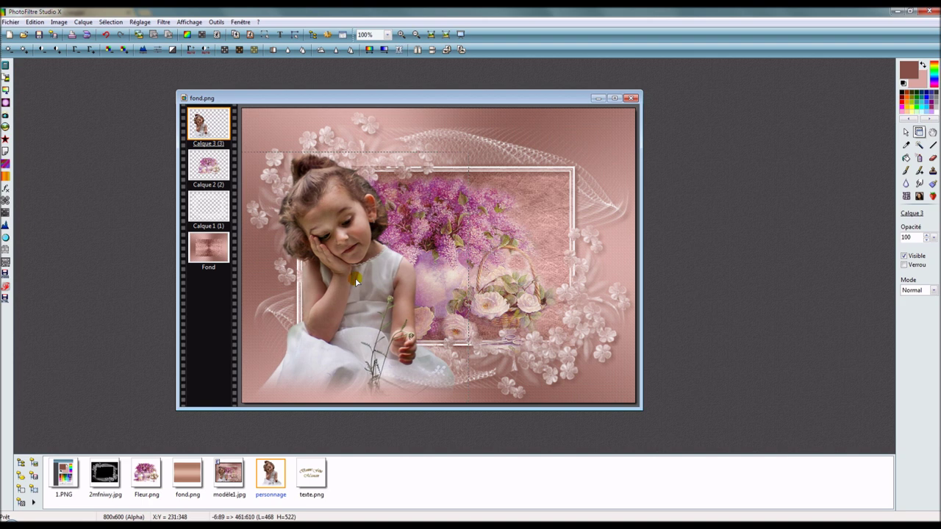
Step: Nudge the girl's layer down to position -6:108, against the card's lower edge
key(Down)
key(Down)
key(Down)
key(Down)
key(Down)
key(Down)
key(Down)
key(Down)
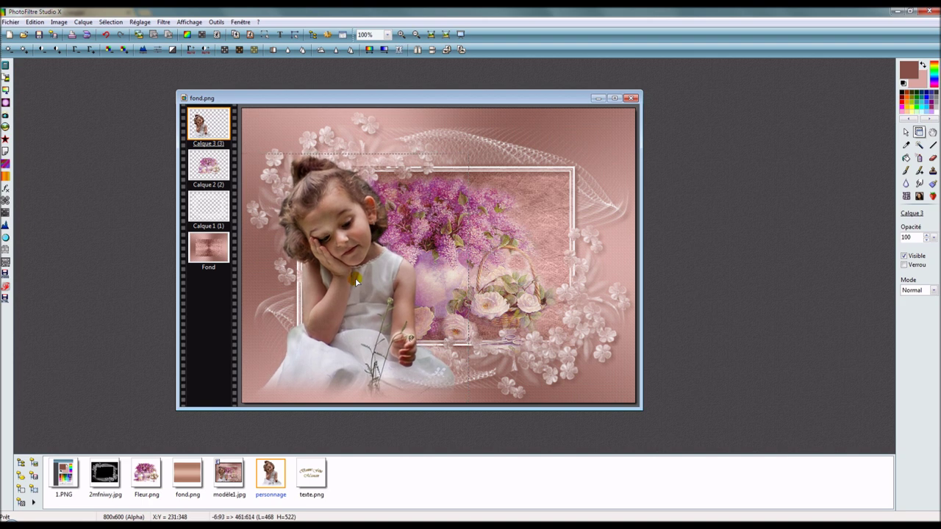
key(Down)
key(Down)
key(Down)
key(Down)
key(Down)
key(Down)
key(Down)
key(Down)
key(Down)
key(Down)
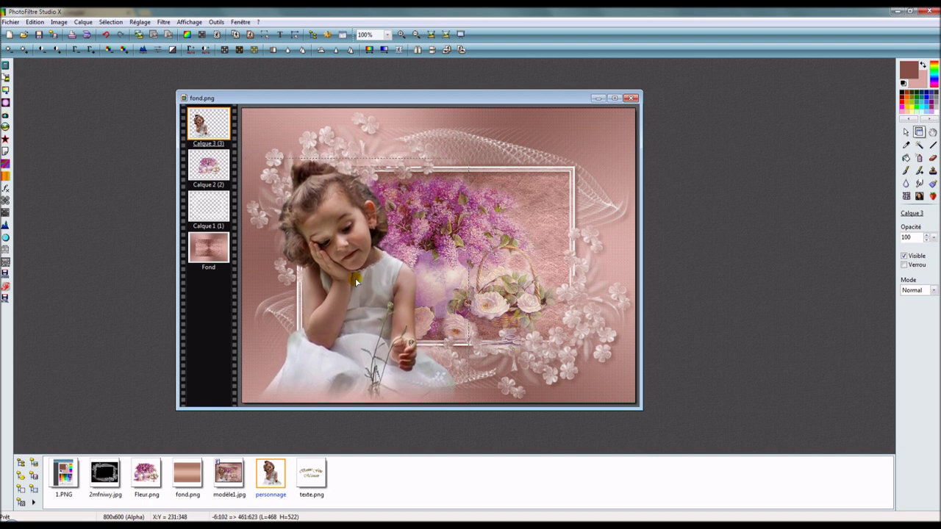
key(Down)
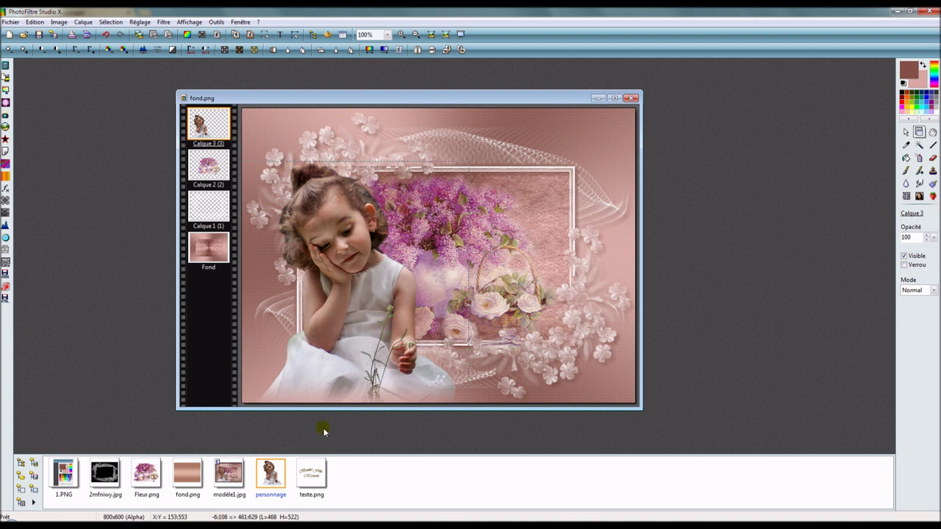
Step: Add texte.png as a new layer and position it over the frame's upper right area, at about 305:137
click(315, 482)
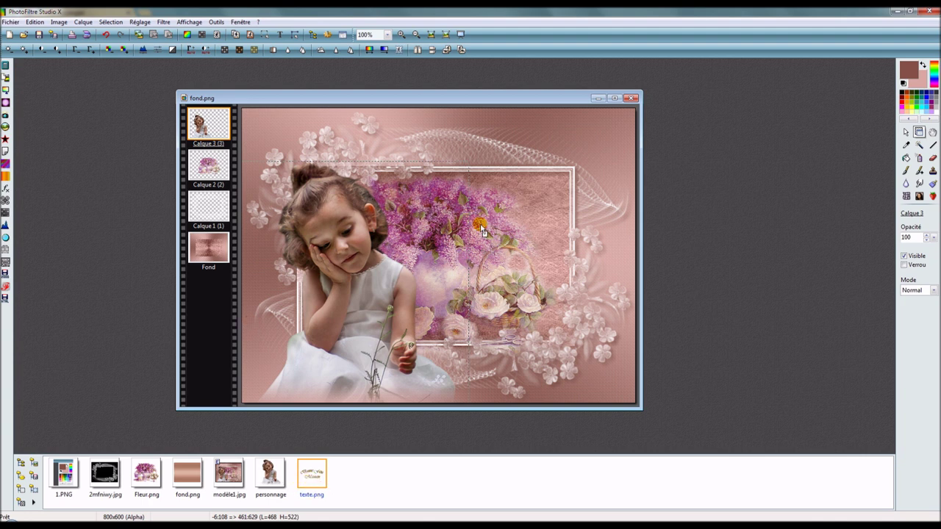
drag(488, 231, 472, 215)
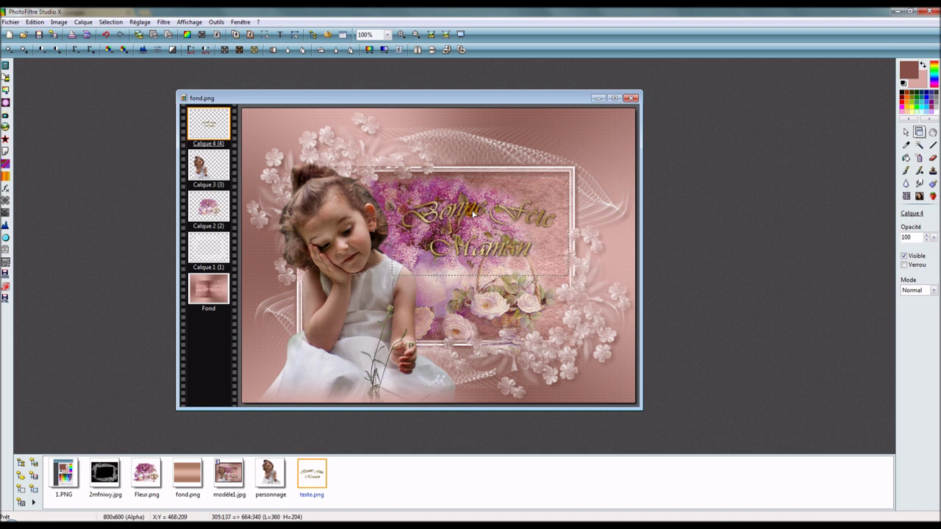
Step: Duplicate the "Bonne Fête Maman" text layer and set the copy's blend mode to Superposition
right_click(212, 123)
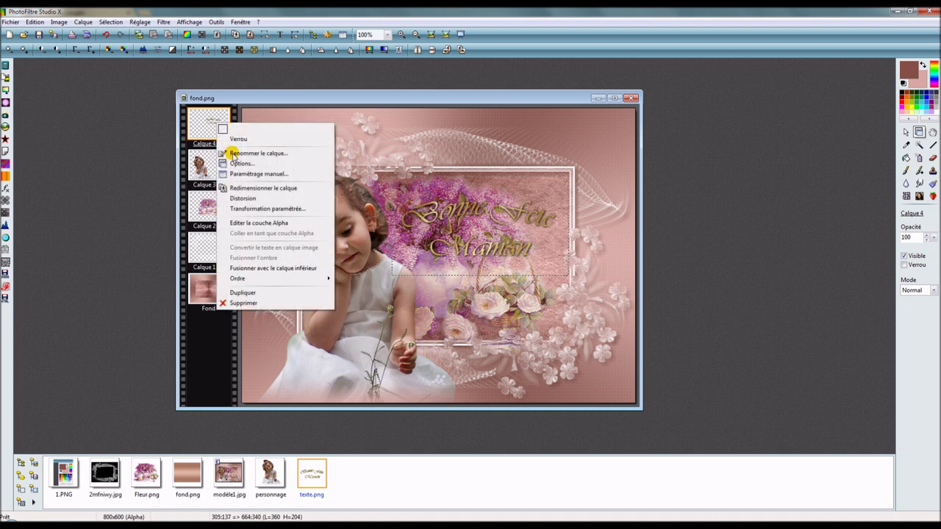
click(243, 292)
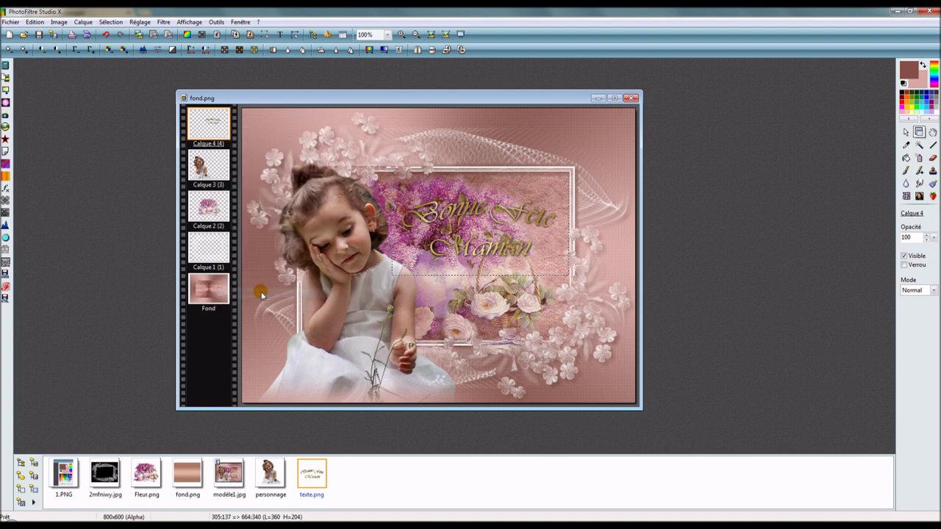
click(933, 290)
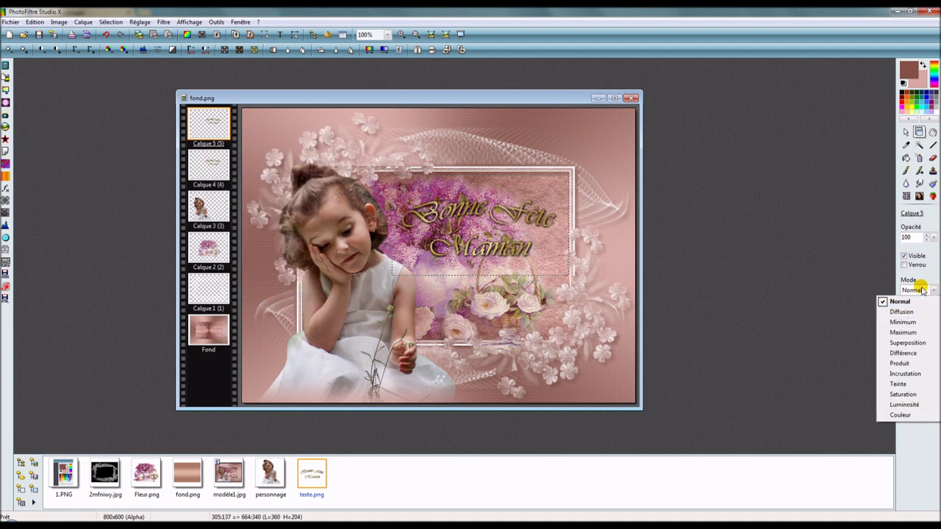
click(905, 343)
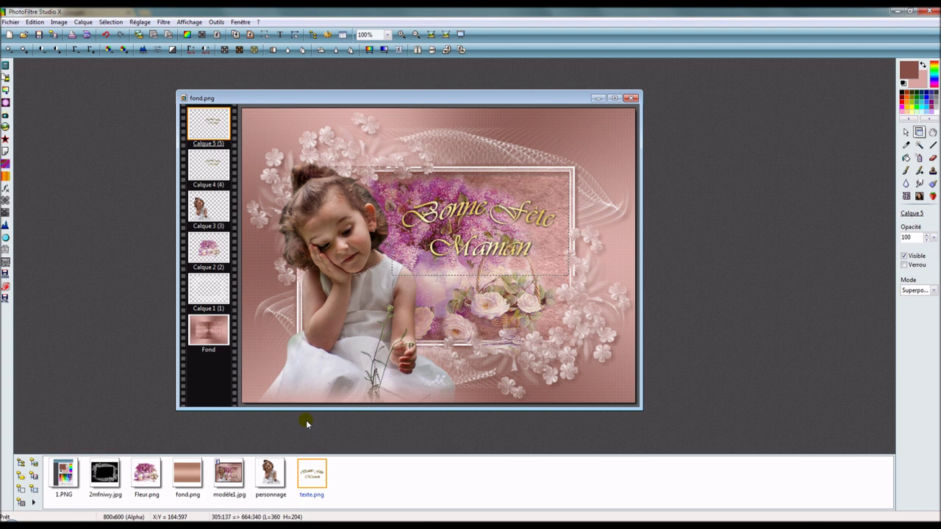
Step: Merge all layers into the background and select the whole image
click(84, 22)
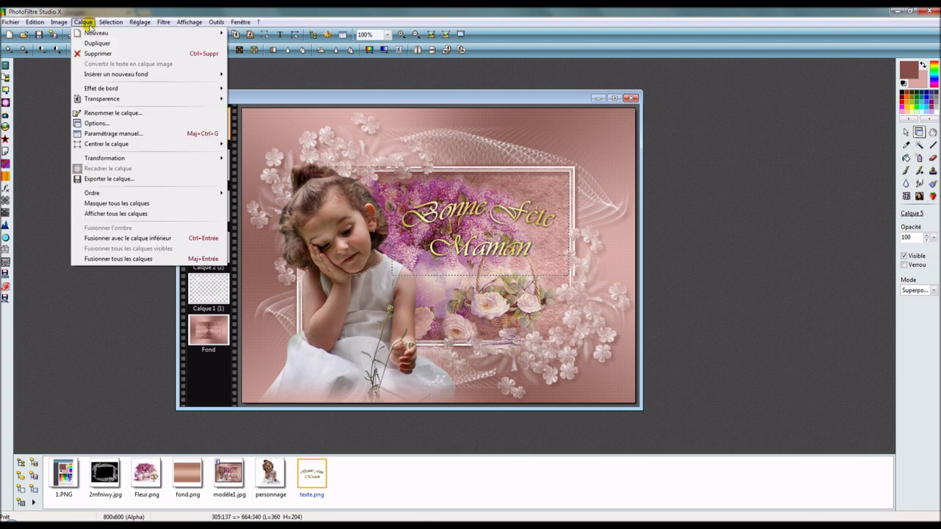
click(156, 261)
click(110, 22)
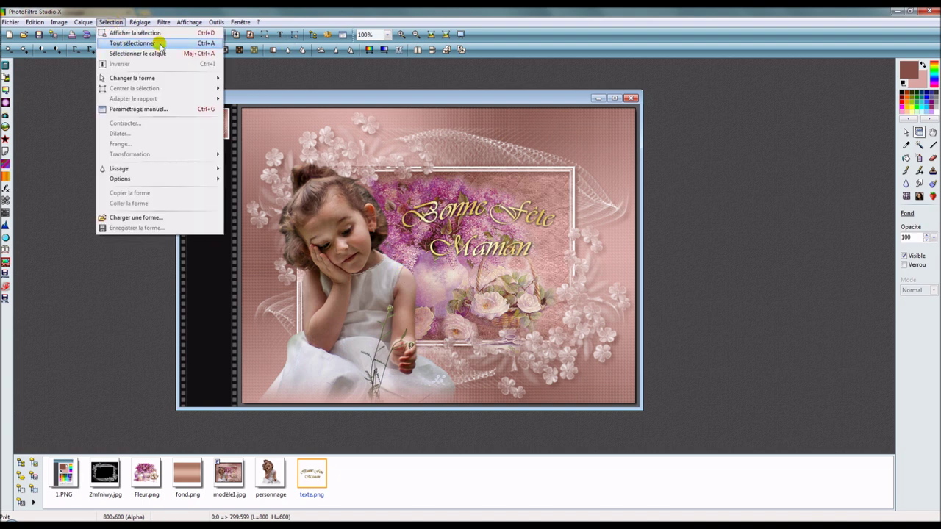
click(161, 46)
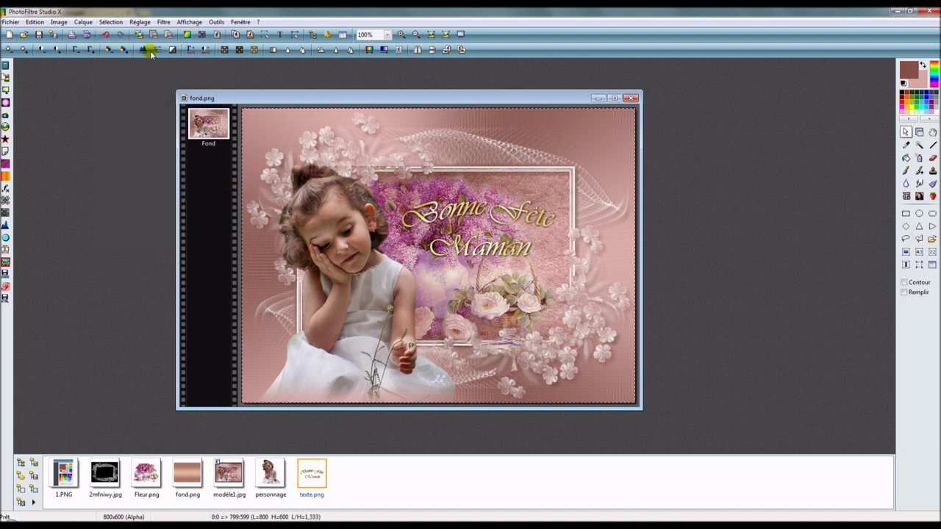
Step: Outline the selected image with a black contour of width 40 at 100% opacity, without any fill
click(35, 22)
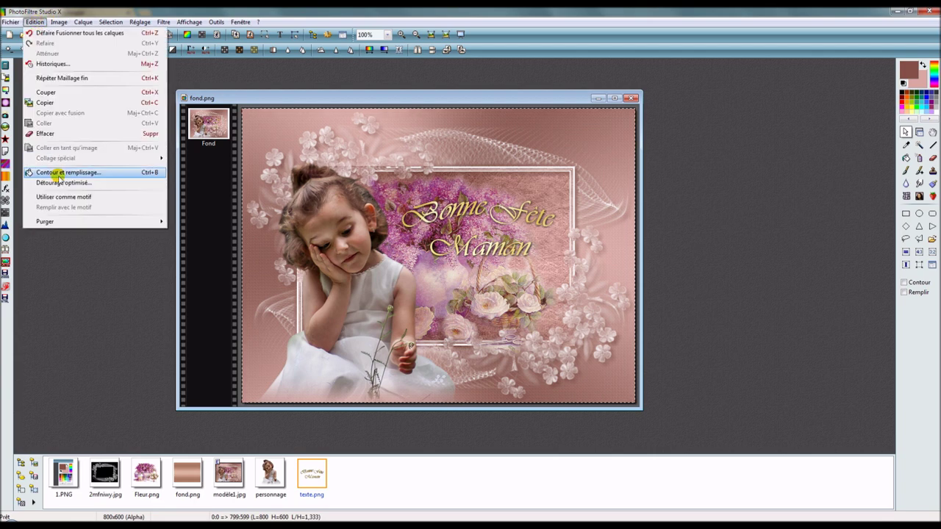
click(83, 173)
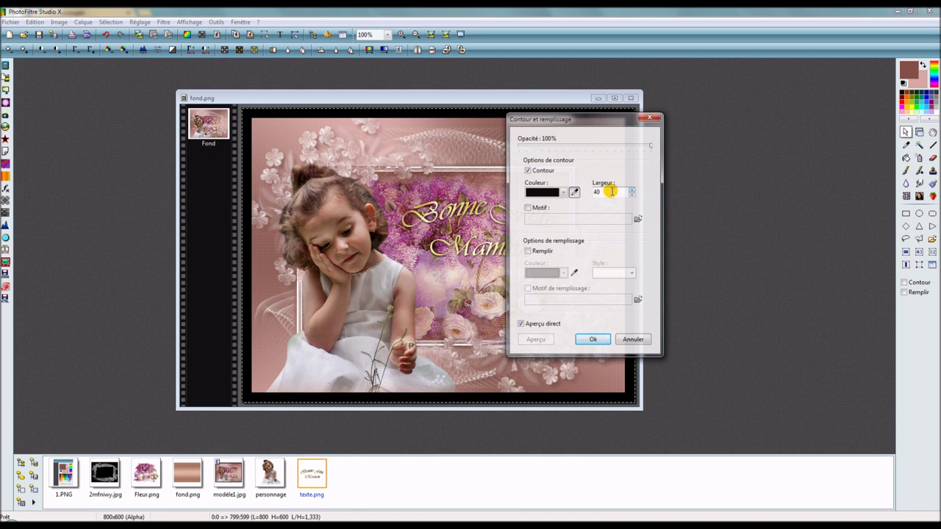
click(592, 340)
Step: Hide the current selection and select the black border with the Magic Wand
click(111, 22)
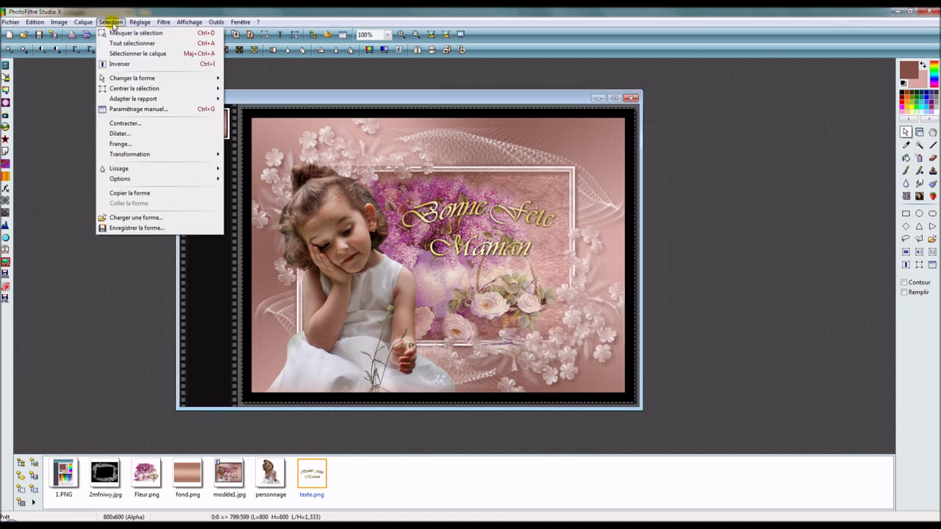
click(126, 32)
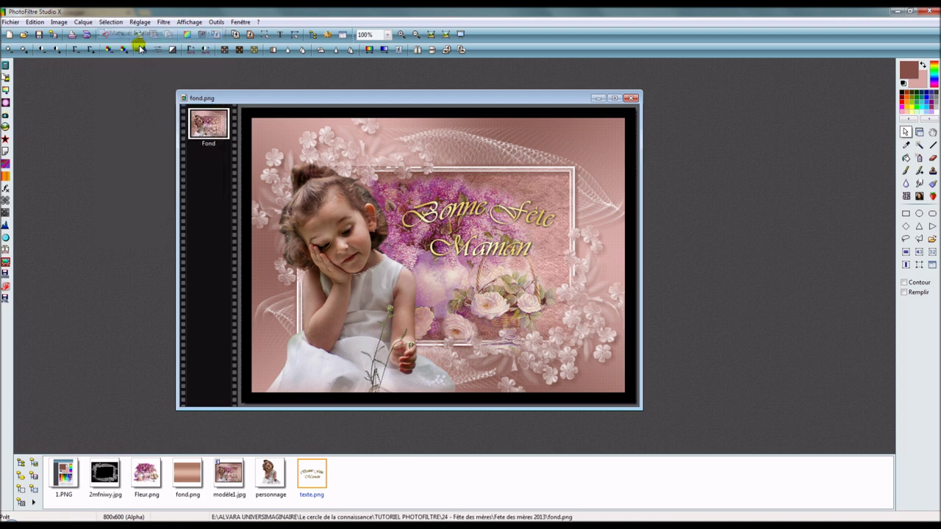
click(920, 144)
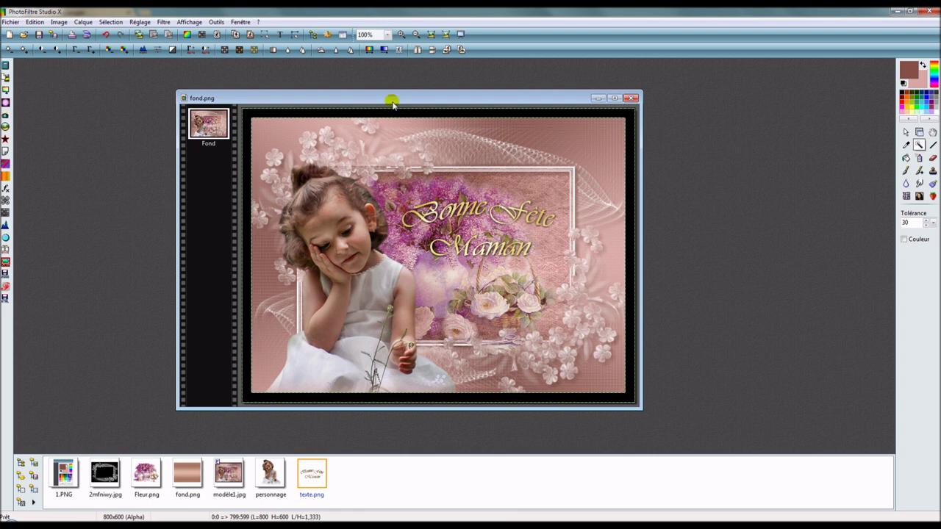
Step: Apply the Mock Cloud filter to the border with a brown foreground (133, 82, 71) and a light pink background (218, 169, 162)
click(161, 20)
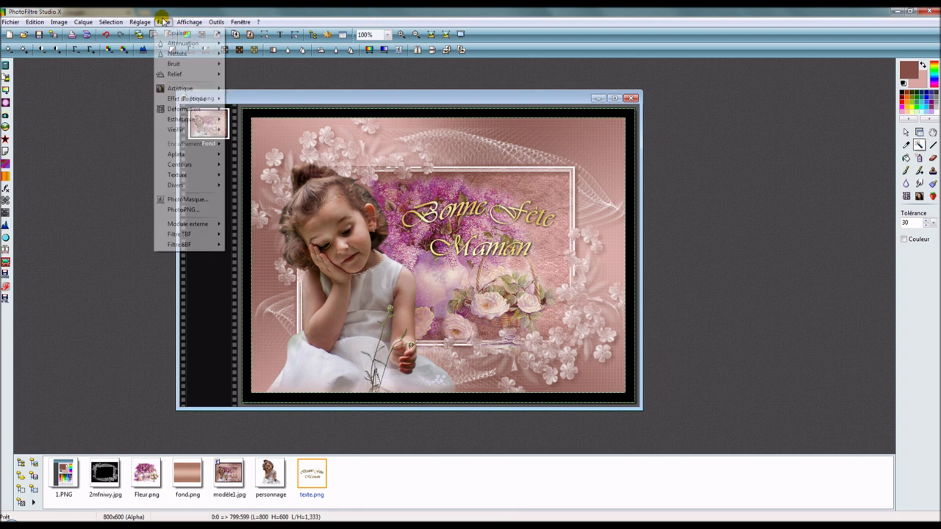
mouse_move(179, 235)
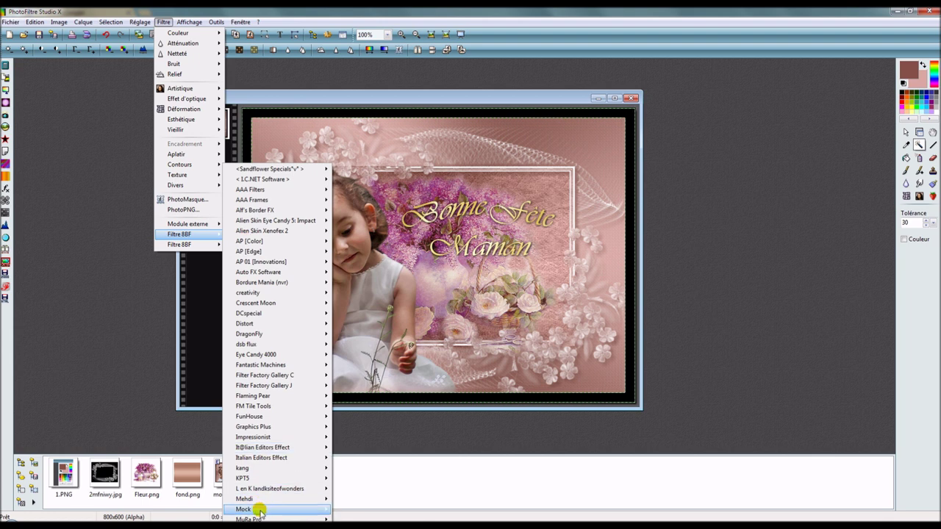
mouse_move(249, 518)
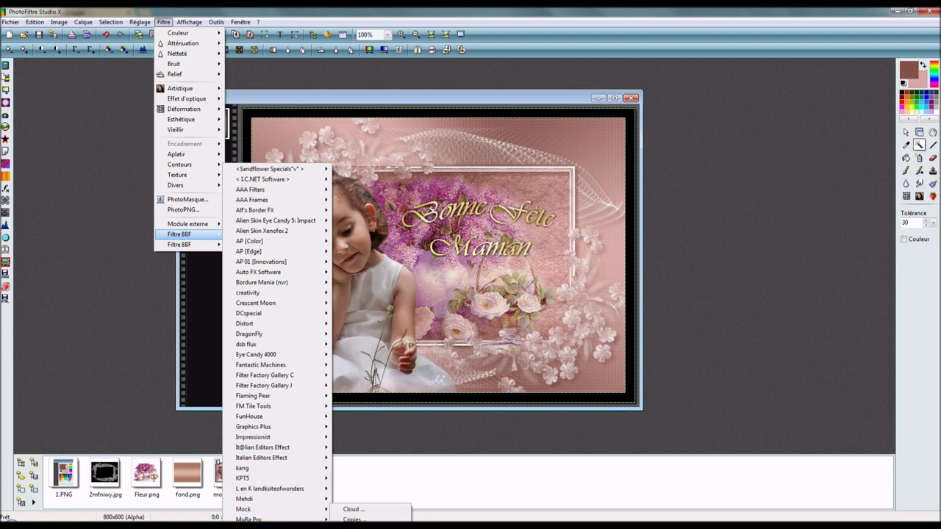
click(350, 510)
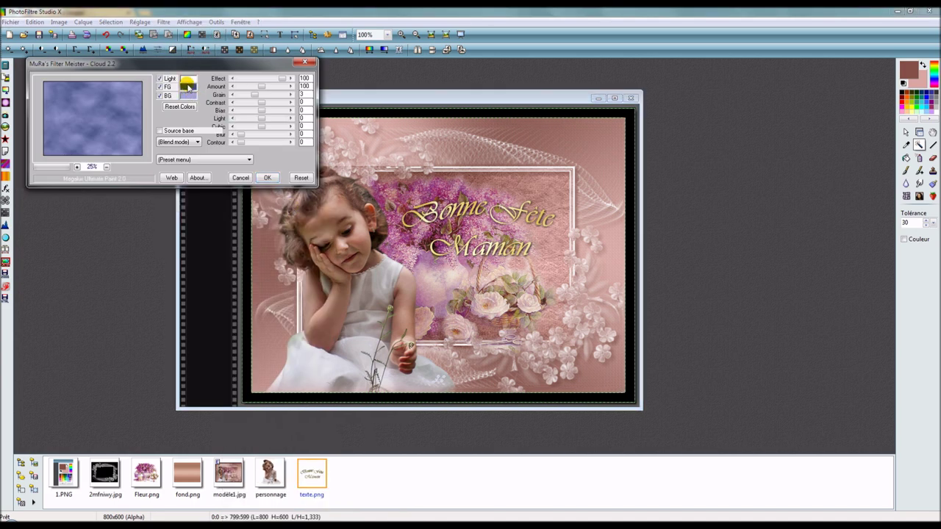
click(188, 87)
click(382, 240)
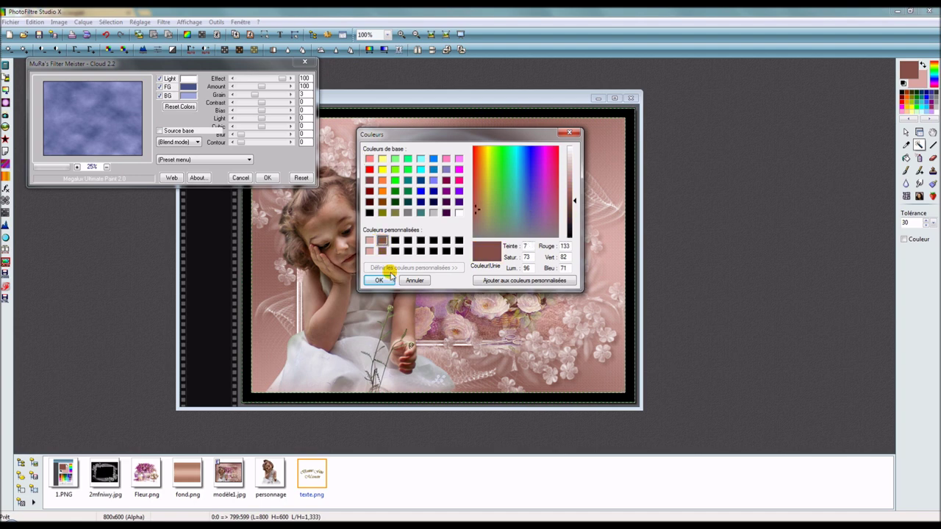
click(383, 281)
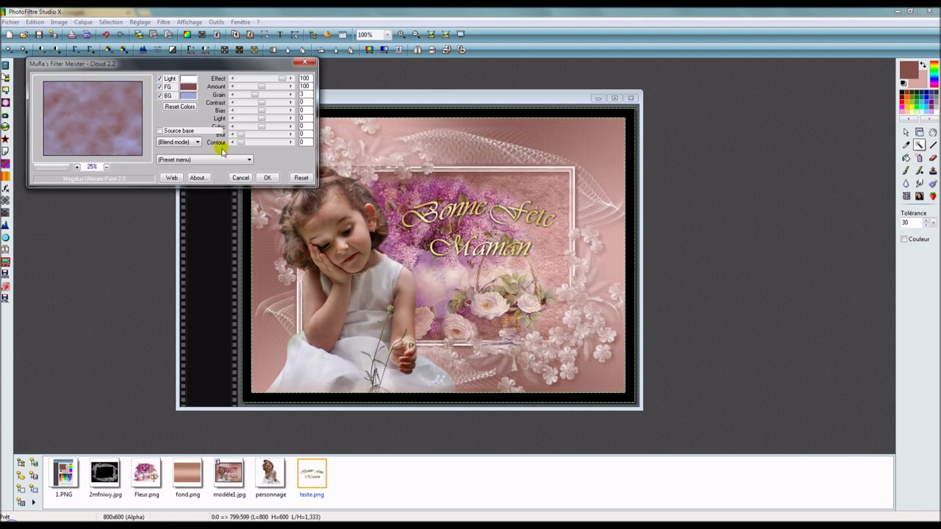
click(186, 96)
click(370, 240)
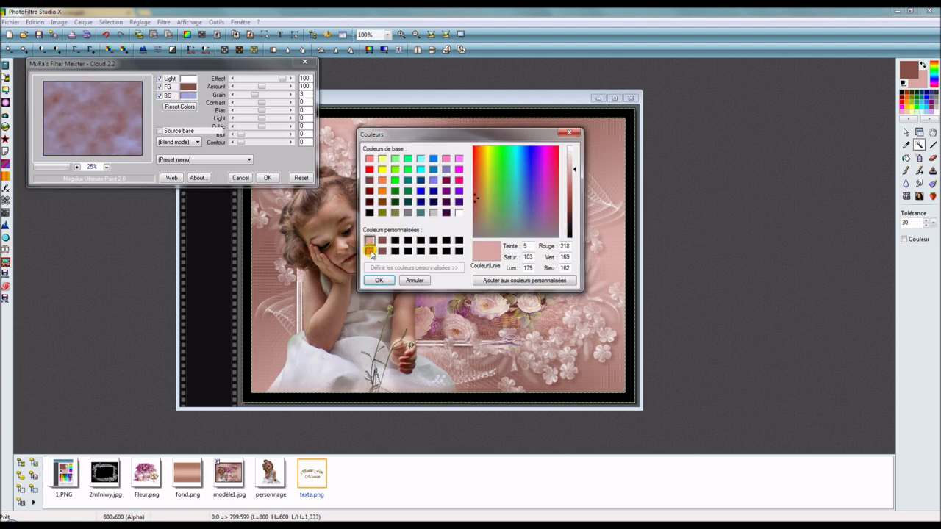
click(380, 280)
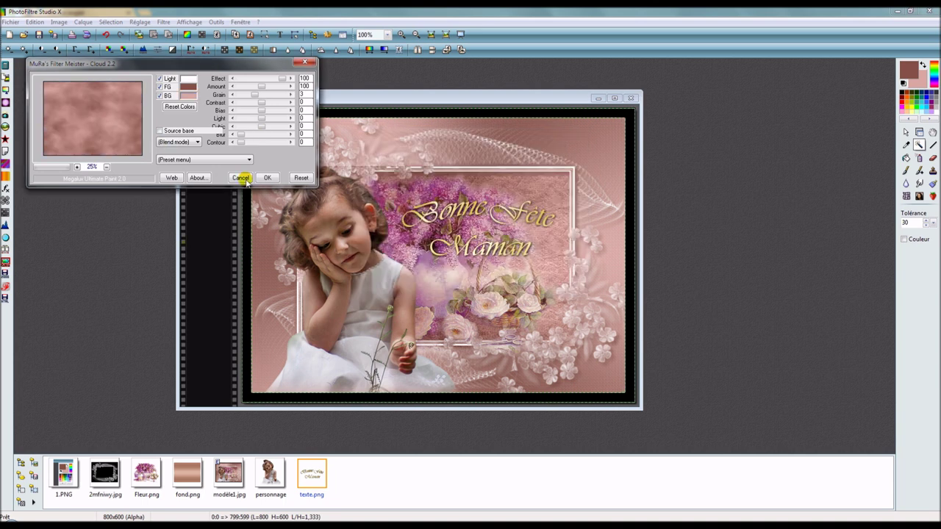
click(269, 178)
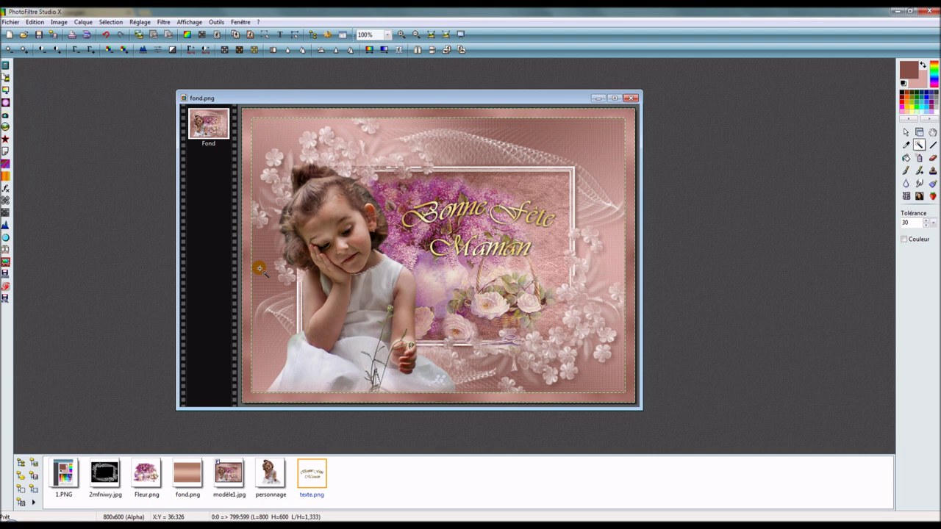
Step: Apply the AAA Frames Foto Frame filter to the selected border with a width of 20
click(164, 21)
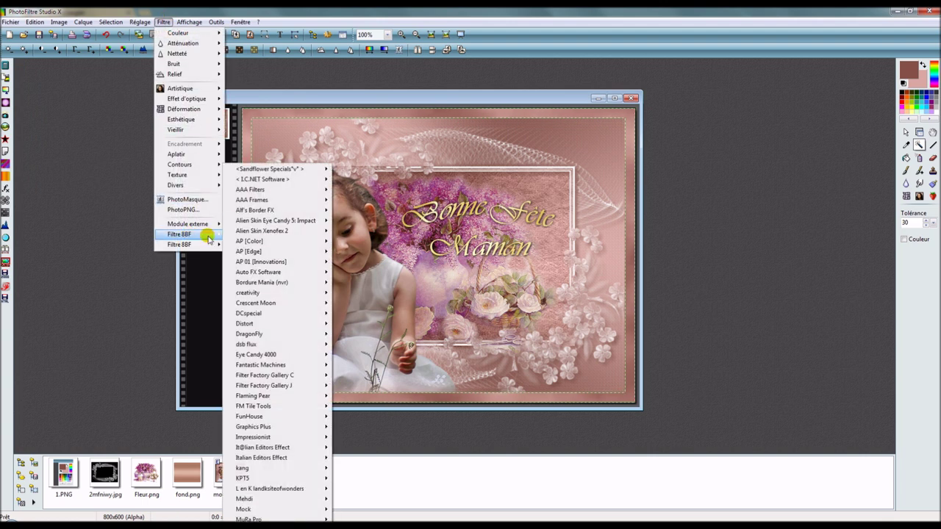
mouse_move(263, 199)
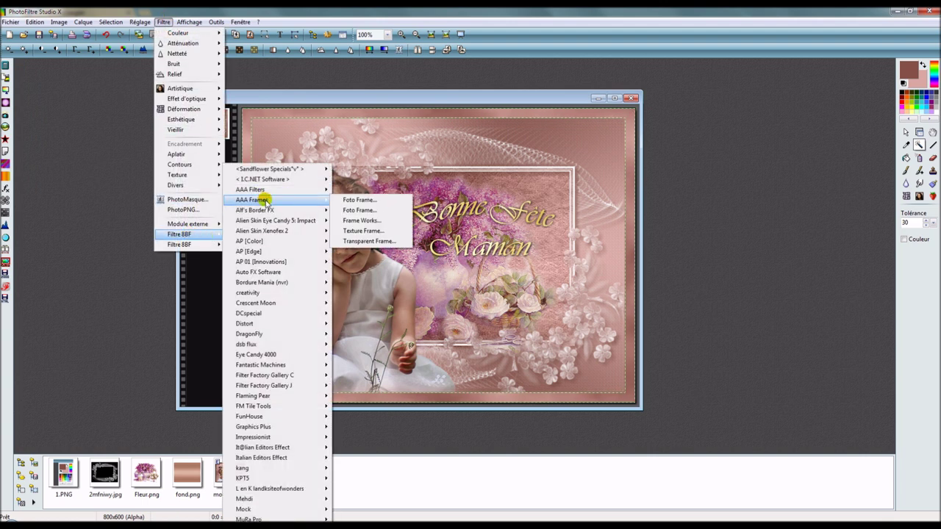
click(360, 200)
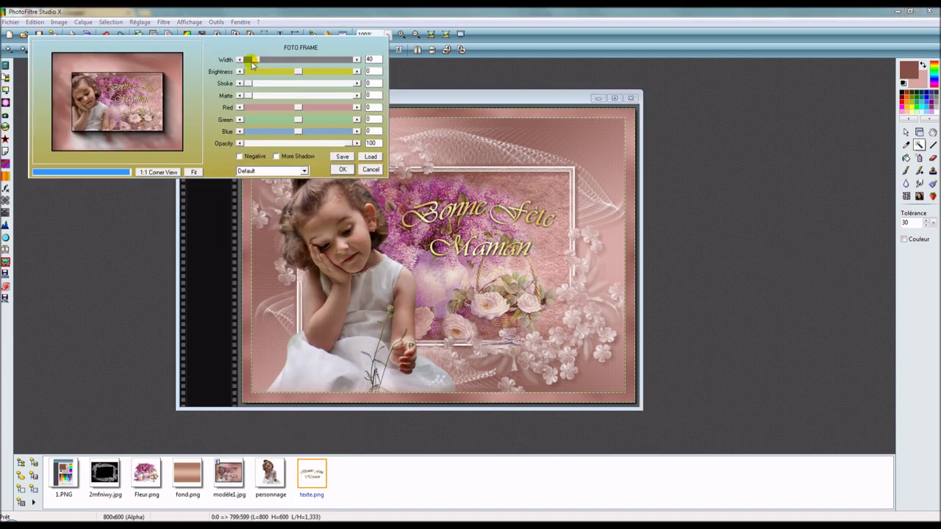
click(240, 60)
click(239, 60)
click(240, 60)
click(240, 59)
click(239, 59)
click(239, 60)
click(240, 60)
click(239, 60)
click(240, 60)
click(239, 60)
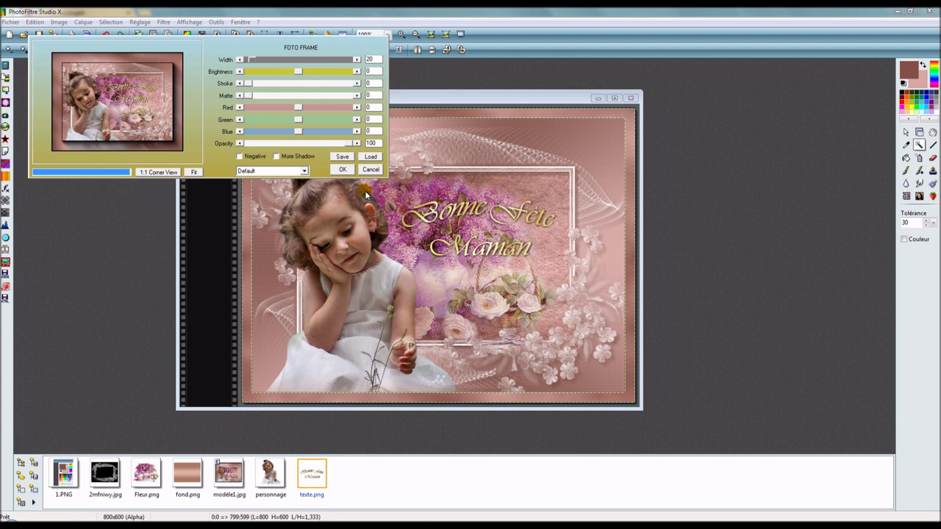
click(343, 170)
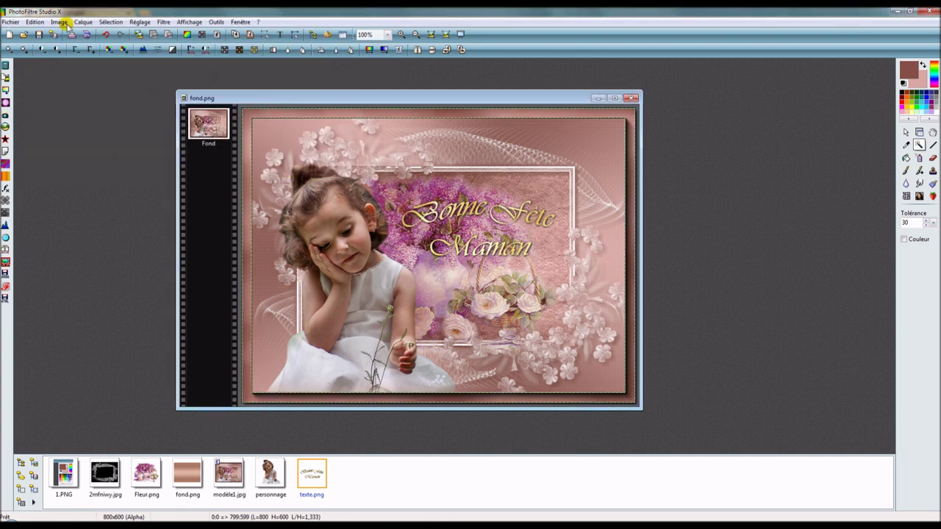
Step: Repeat the Foto Frame filter on the border with its width set to 20, and hide the selection
click(35, 23)
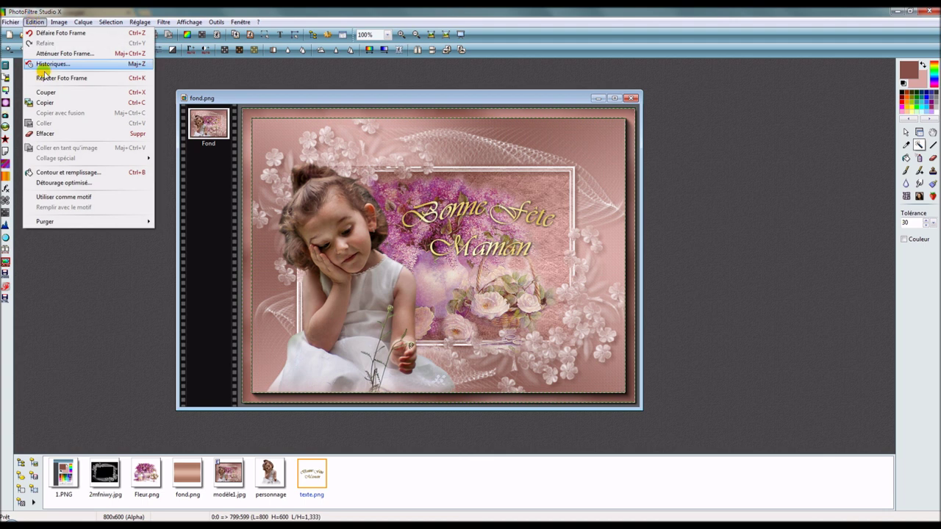
click(77, 79)
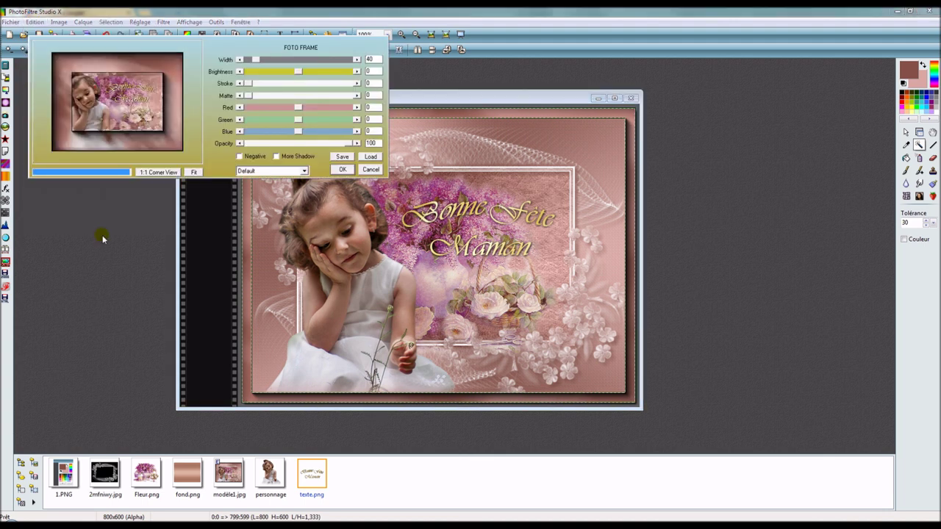
drag(217, 46, 259, 84)
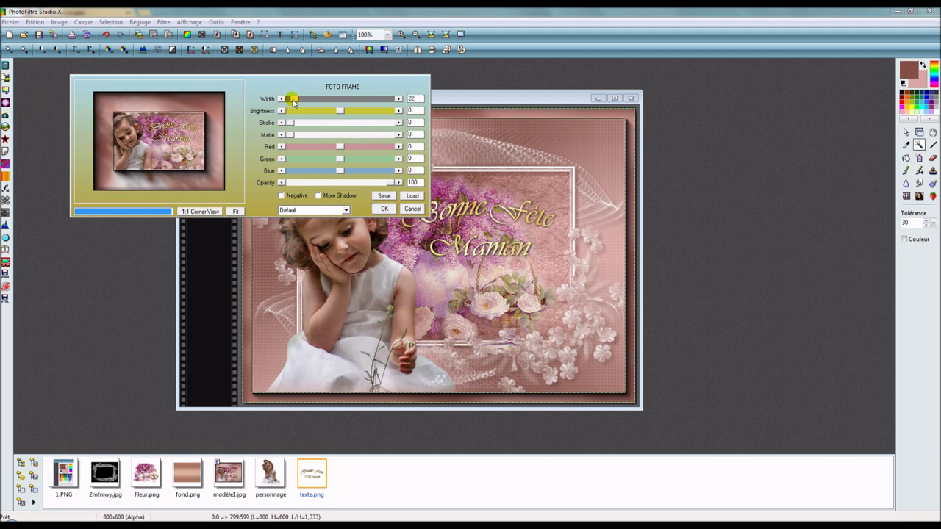
click(283, 100)
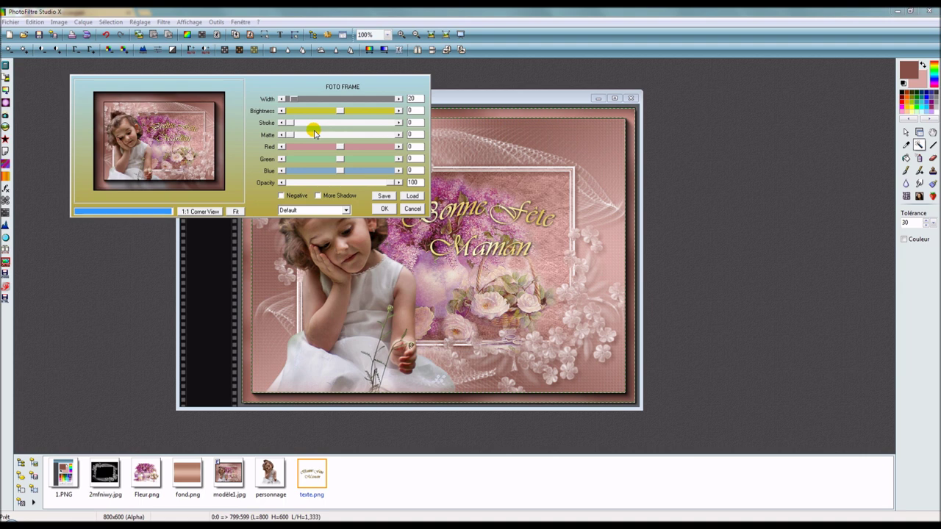
click(384, 209)
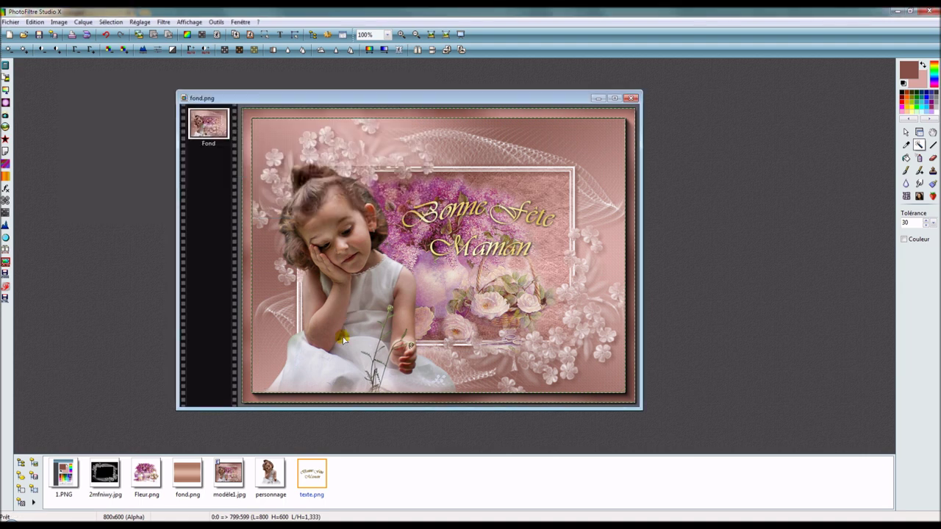
click(110, 22)
click(127, 35)
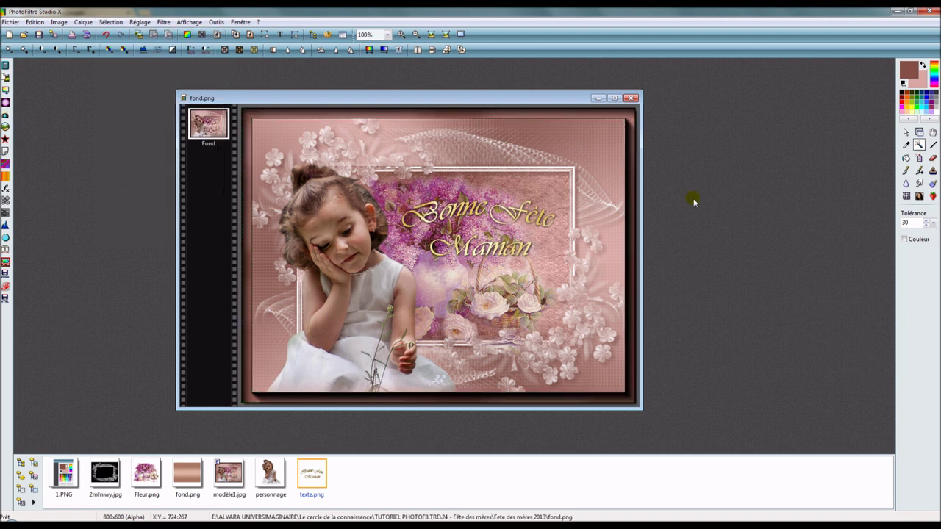
Step: Add the signature as a ChopinScript text layer of size 20 and place it in the card's lower right corner, at about 702:550
click(906, 133)
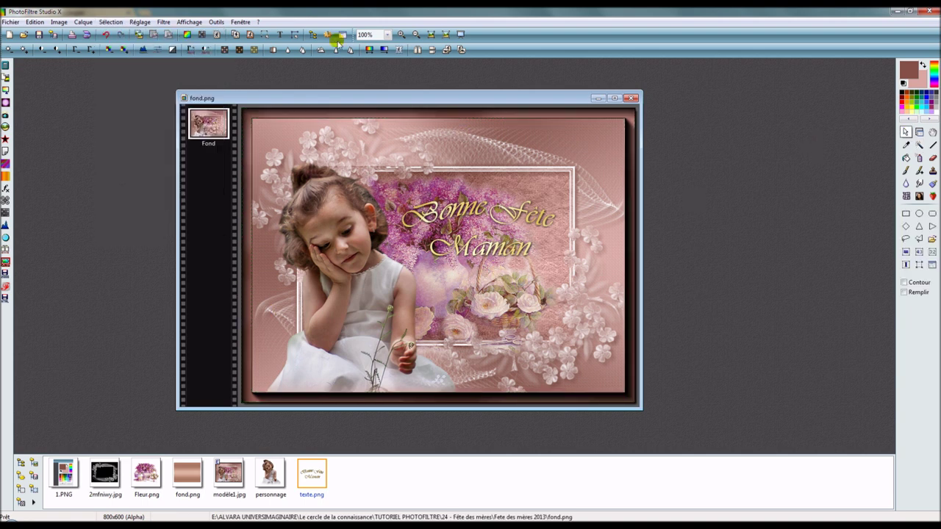
click(282, 35)
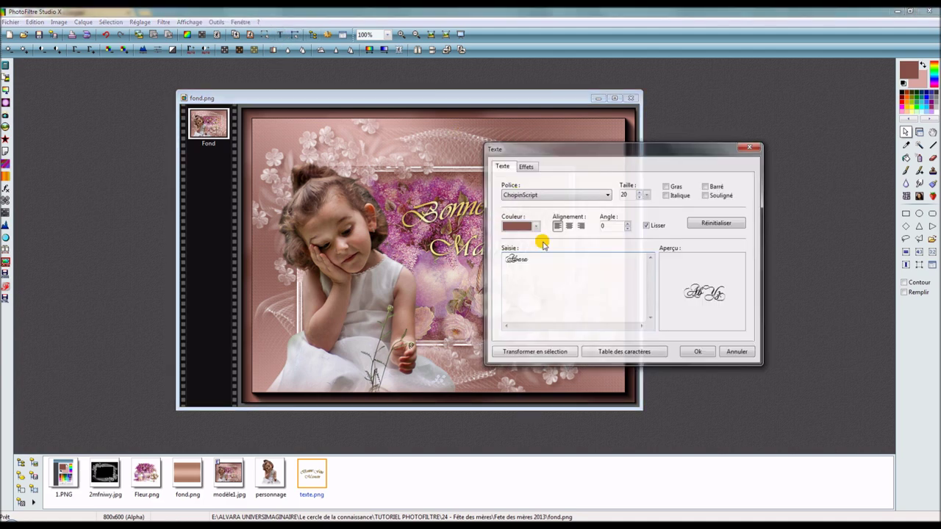
click(699, 352)
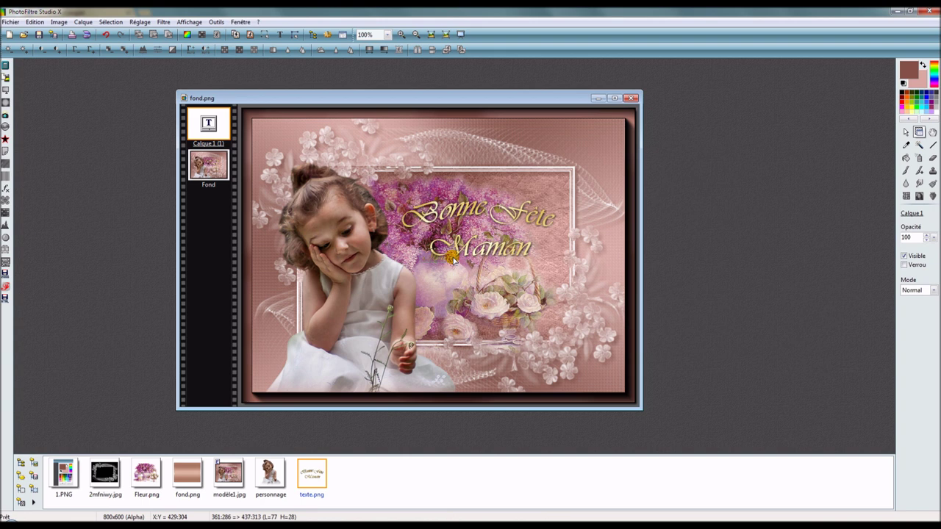
key(ctrl+Page_Down)
key(ctrl+Page_Up)
drag(620, 390, 620, 389)
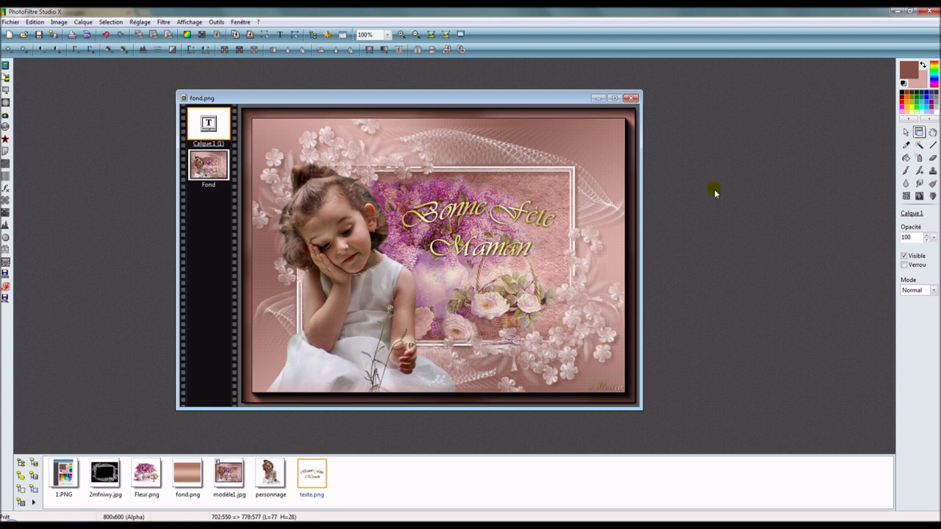
Step: Change the signature layer's blend mode to give a lighter text, and merge all layers into the background
click(934, 290)
click(924, 343)
click(607, 404)
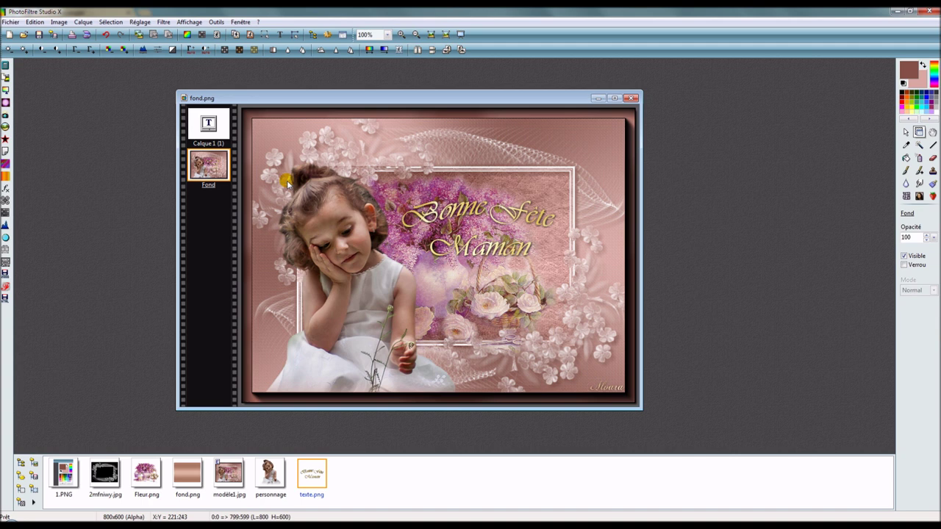
click(86, 24)
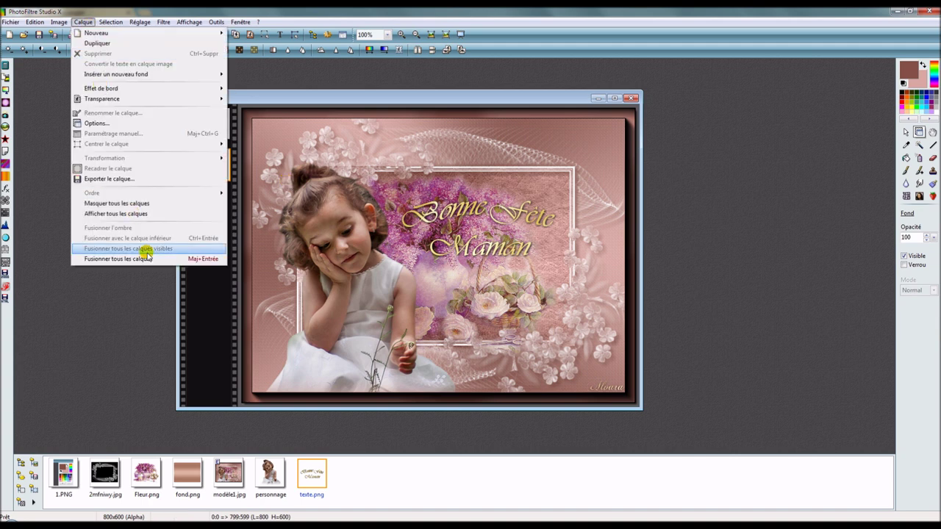
click(174, 258)
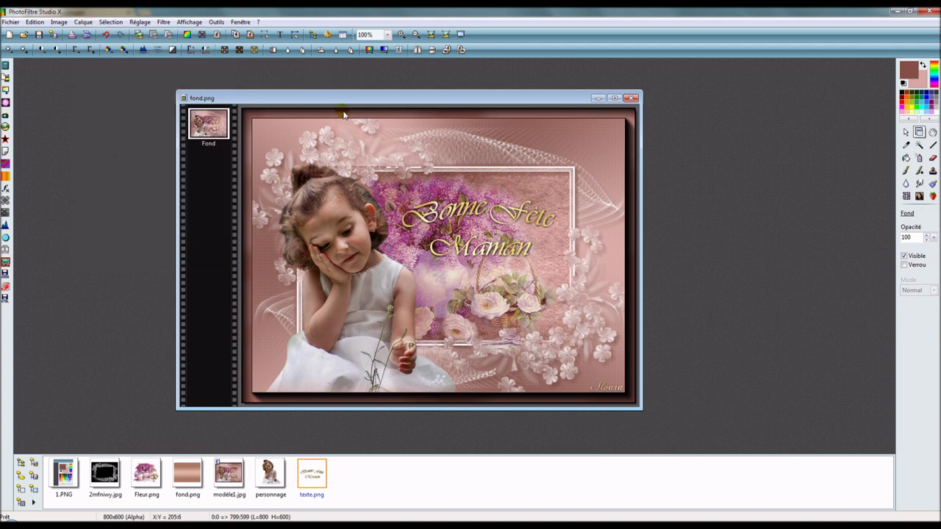